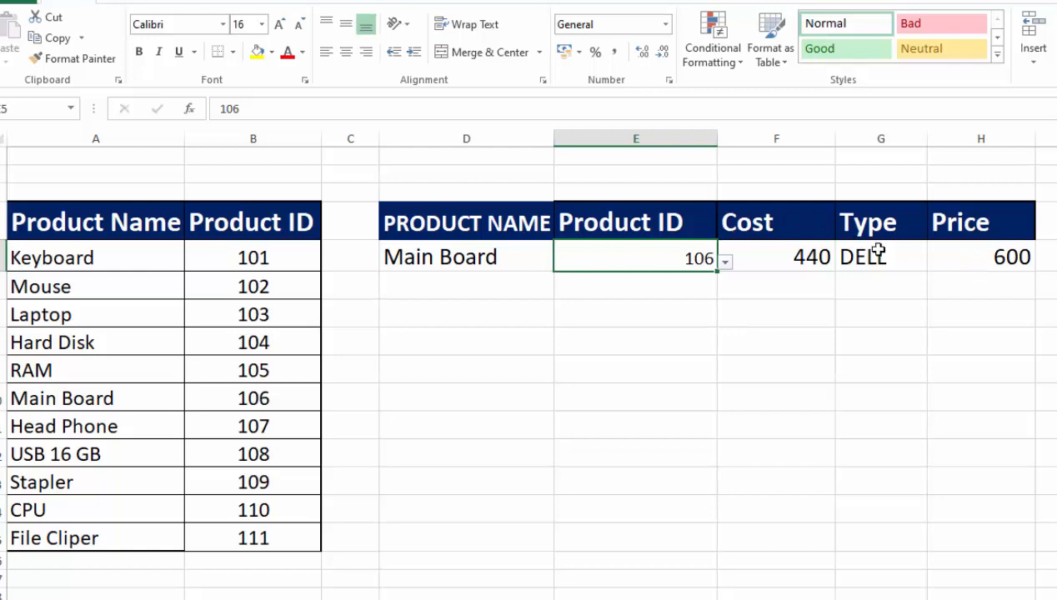
- Start a data validation rule that allows a List for the empty Product ID cell F5
click(840, 320)
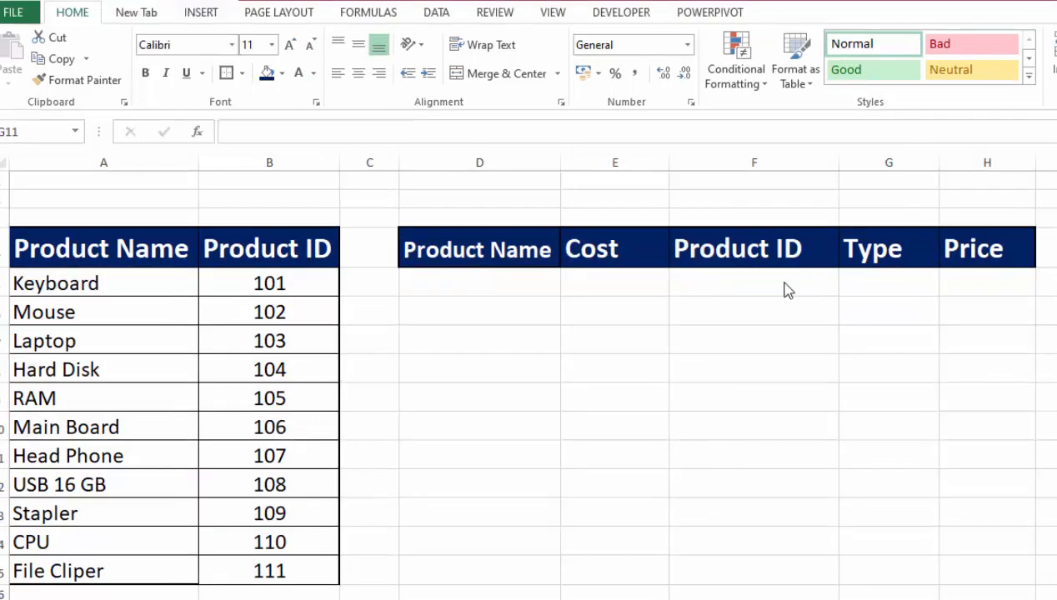
click(717, 281)
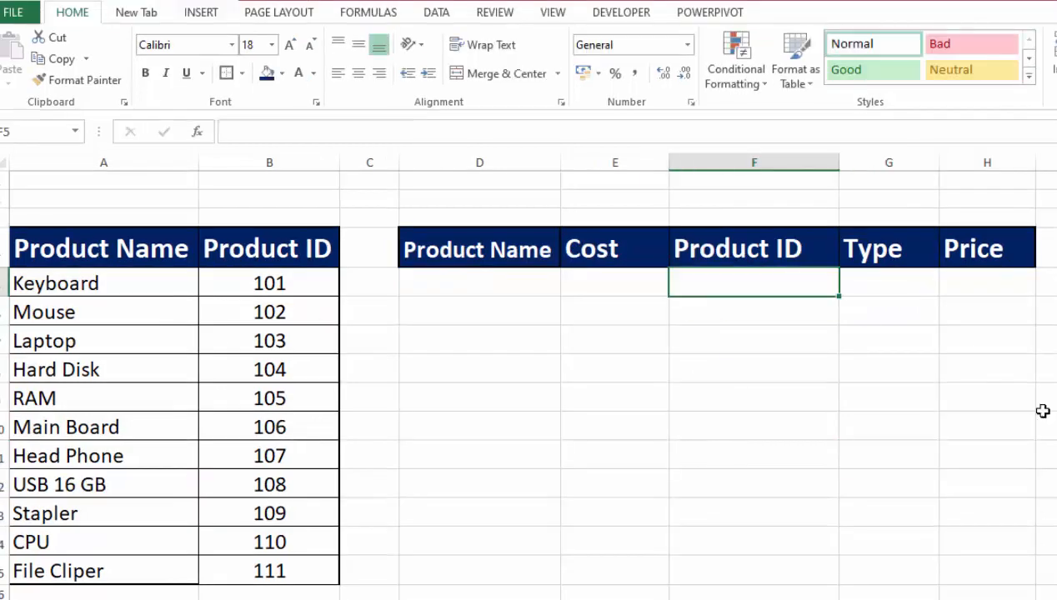
click(446, 15)
click(748, 87)
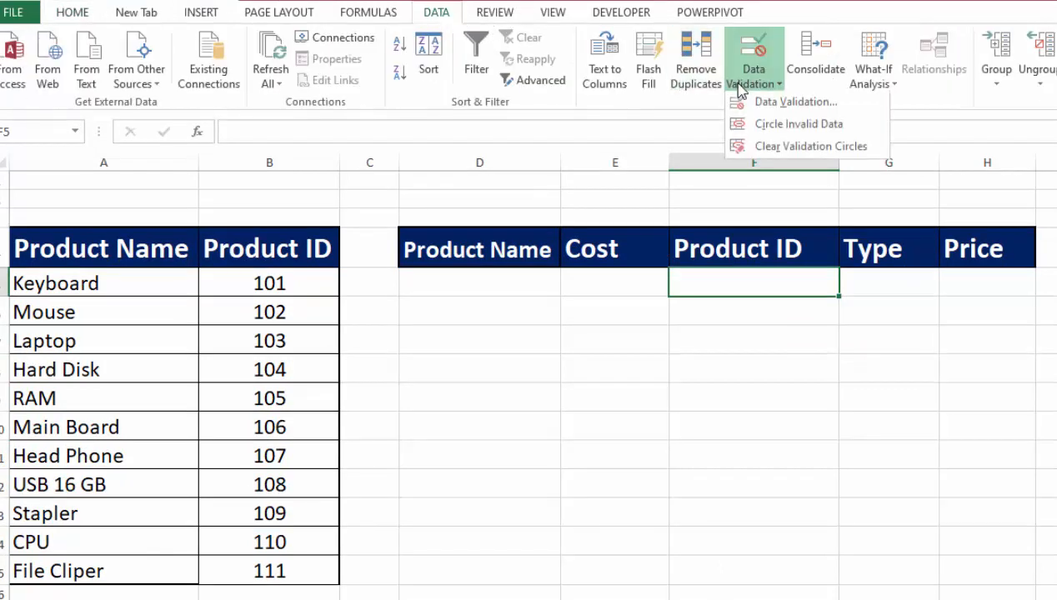
click(753, 104)
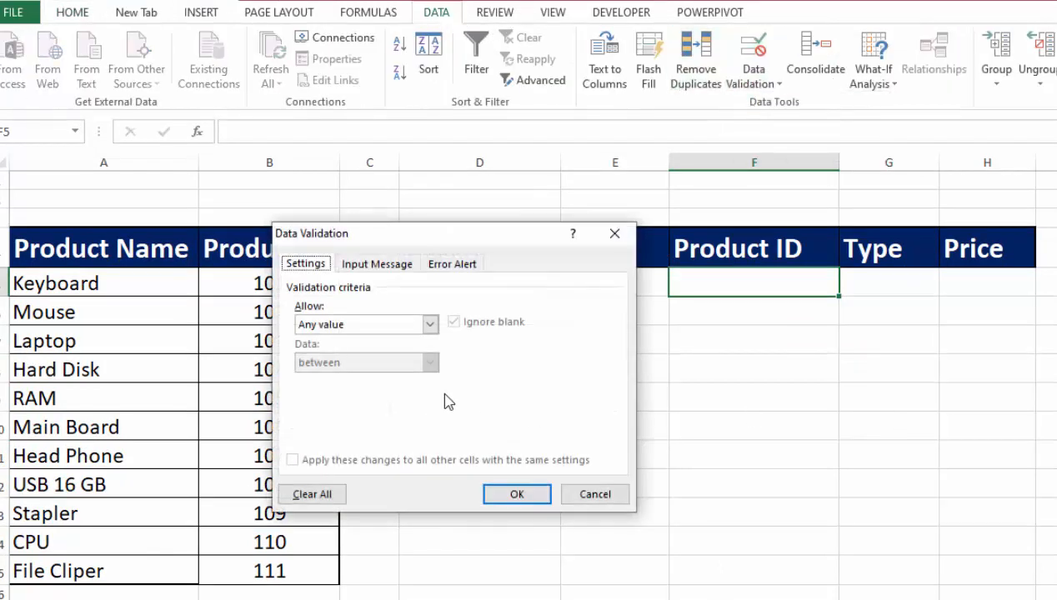
click(431, 325)
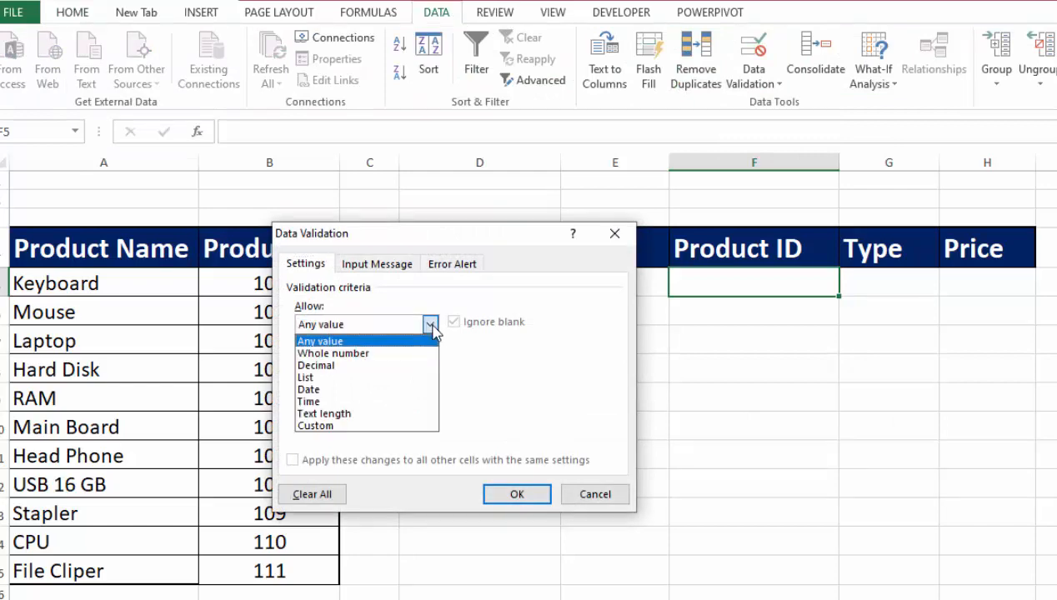
click(350, 380)
drag(442, 242, 305, 209)
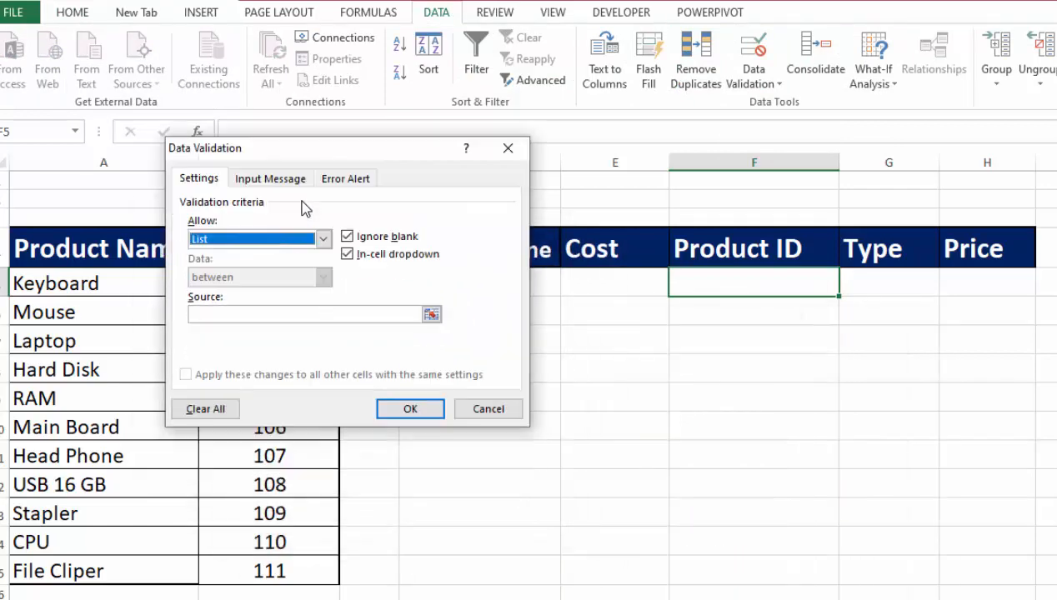
- Set the validation list source to the product IDs in Sheet4, =Sheet4!$B$5:$B$16, and apply the rule
click(323, 315)
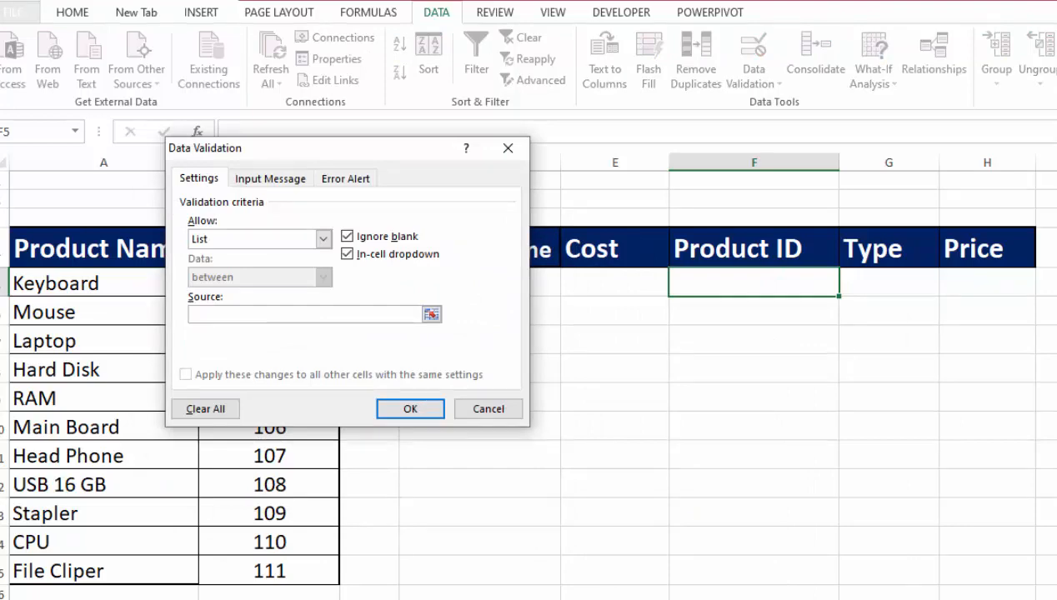
key(ctrl+Page_Down)
drag(408, 149, 725, 164)
drag(152, 277, 135, 589)
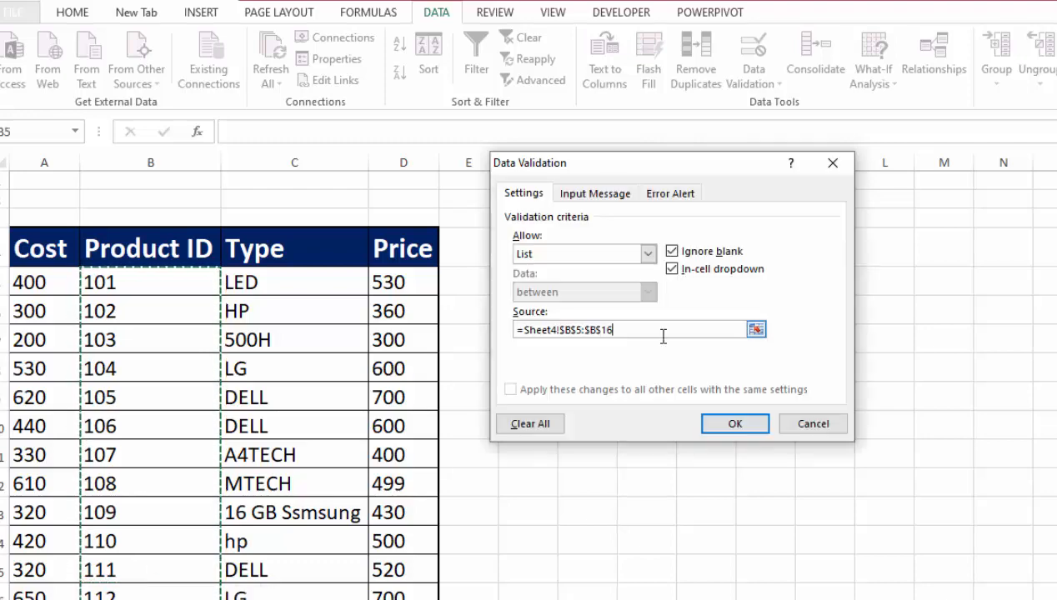
click(733, 423)
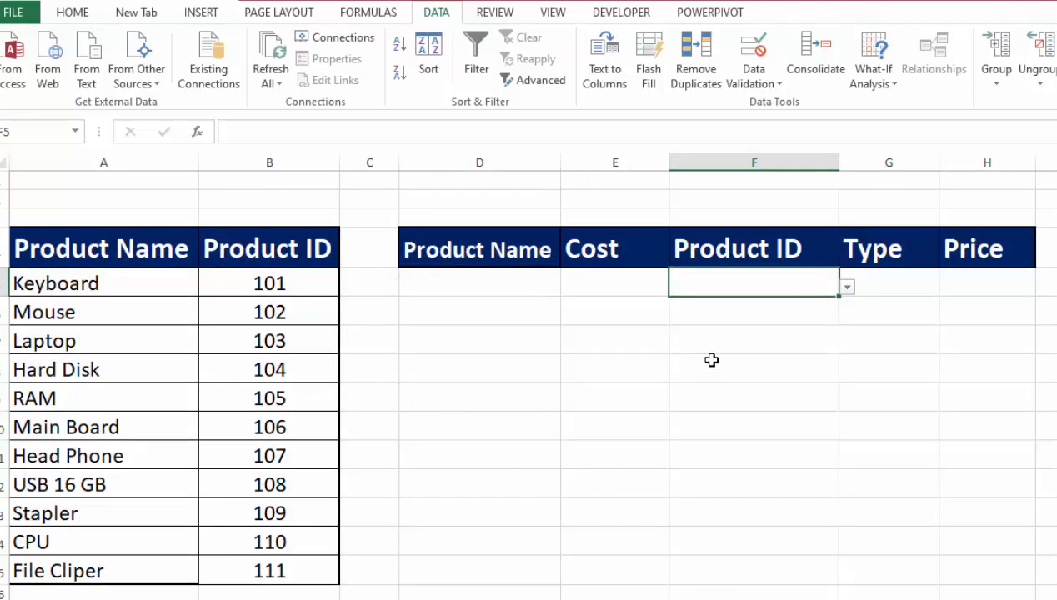
- Try the Product ID drop-down in F5 by choosing 102 and 105
click(72, 15)
click(846, 288)
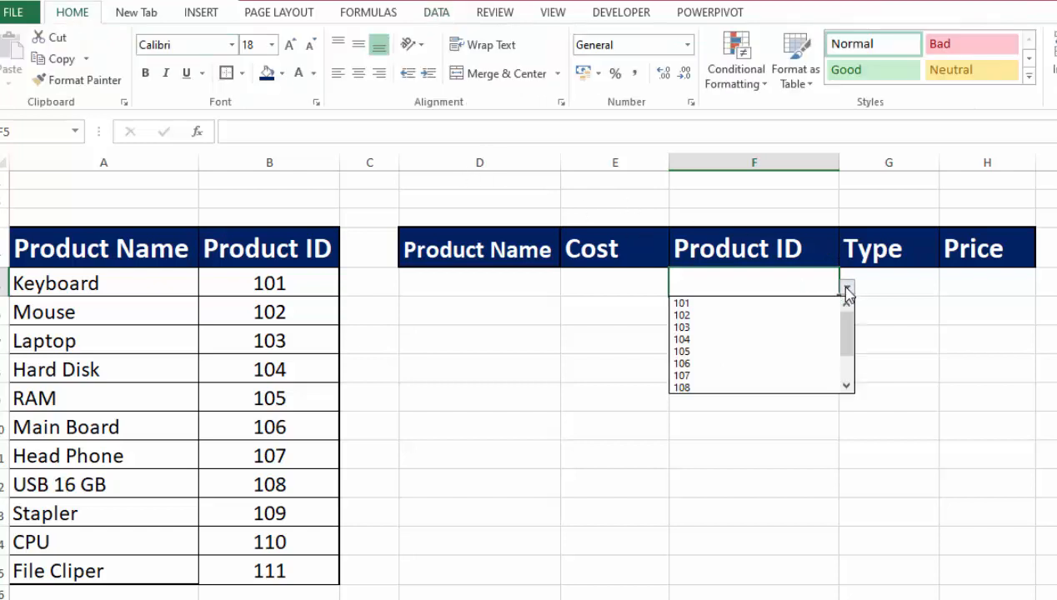
click(763, 315)
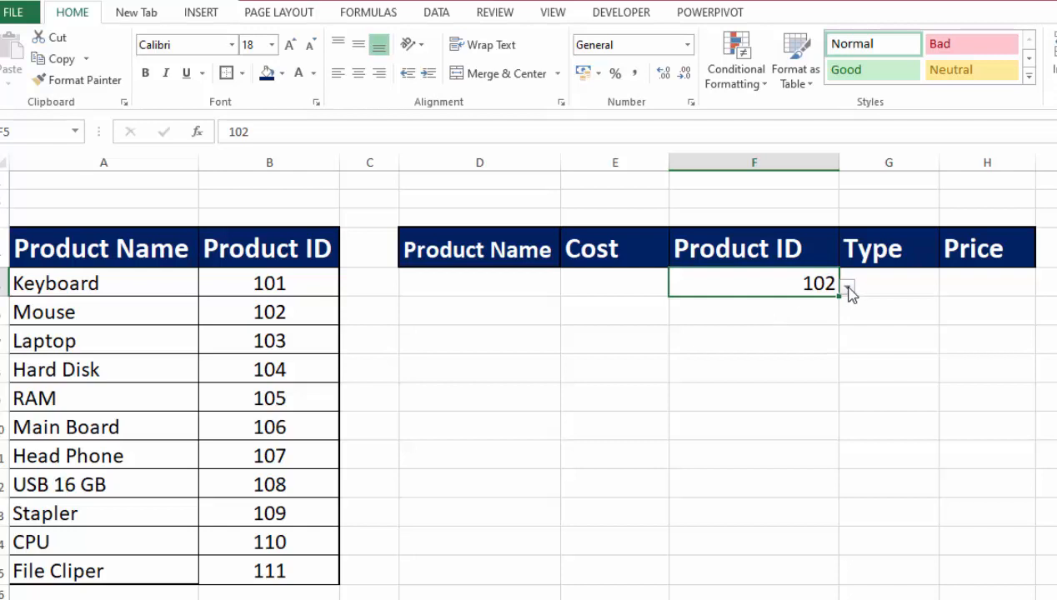
click(847, 289)
click(744, 339)
- Enter =LOOKUP(F5,B5:B15,A5:A15) in D5 to return the product name for the chosen ID
click(549, 280)
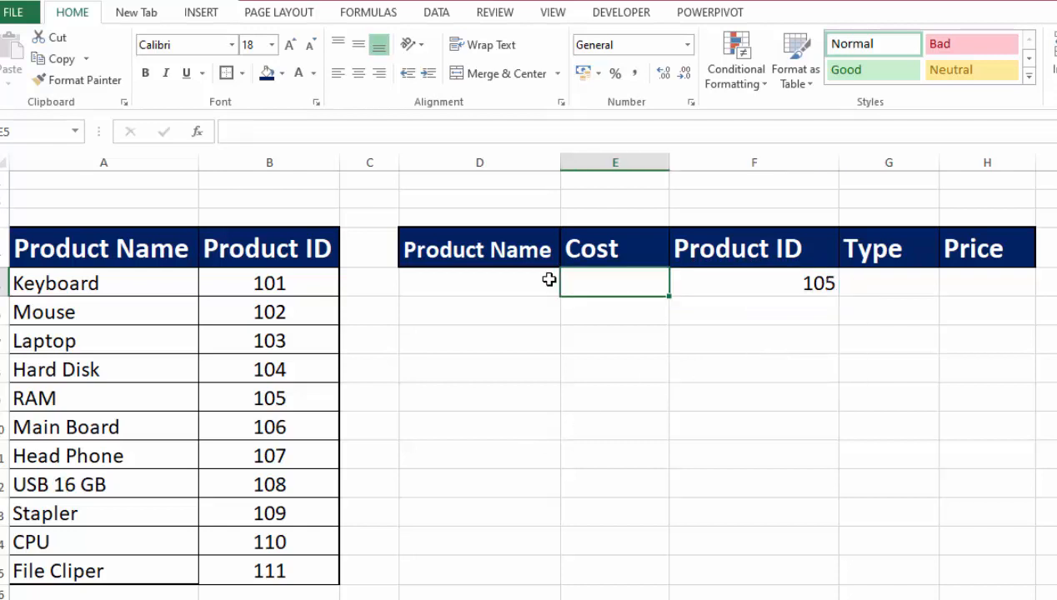
click(538, 281)
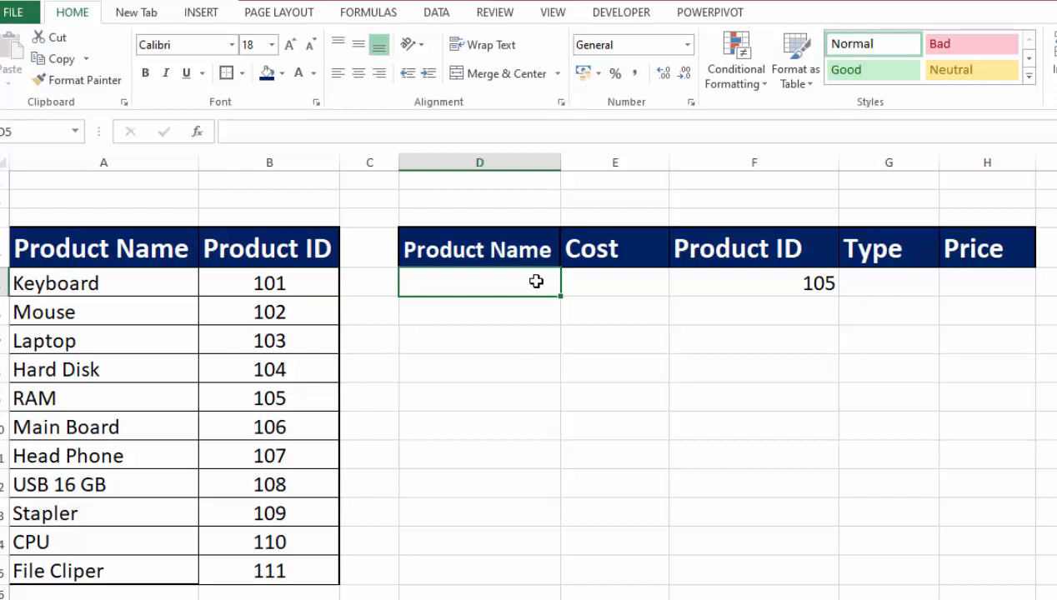
text(=LOOKUP()
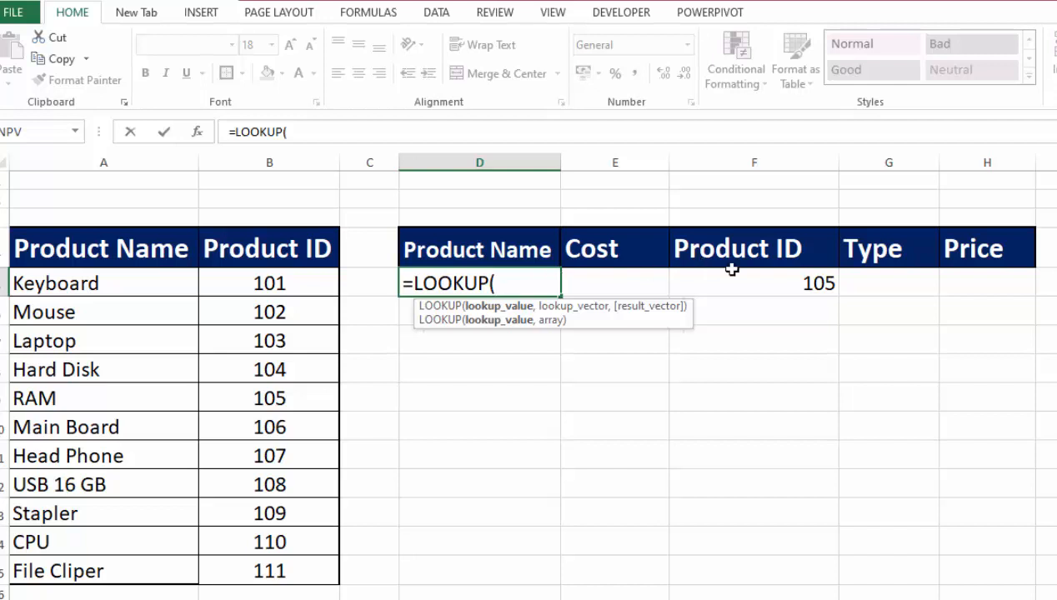
click(766, 279)
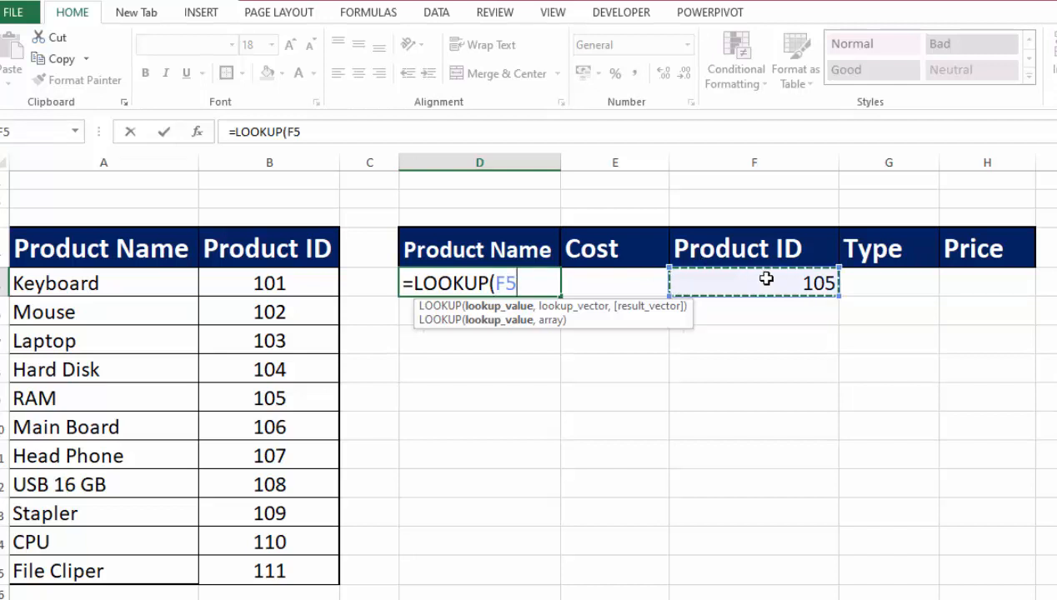
text(,)
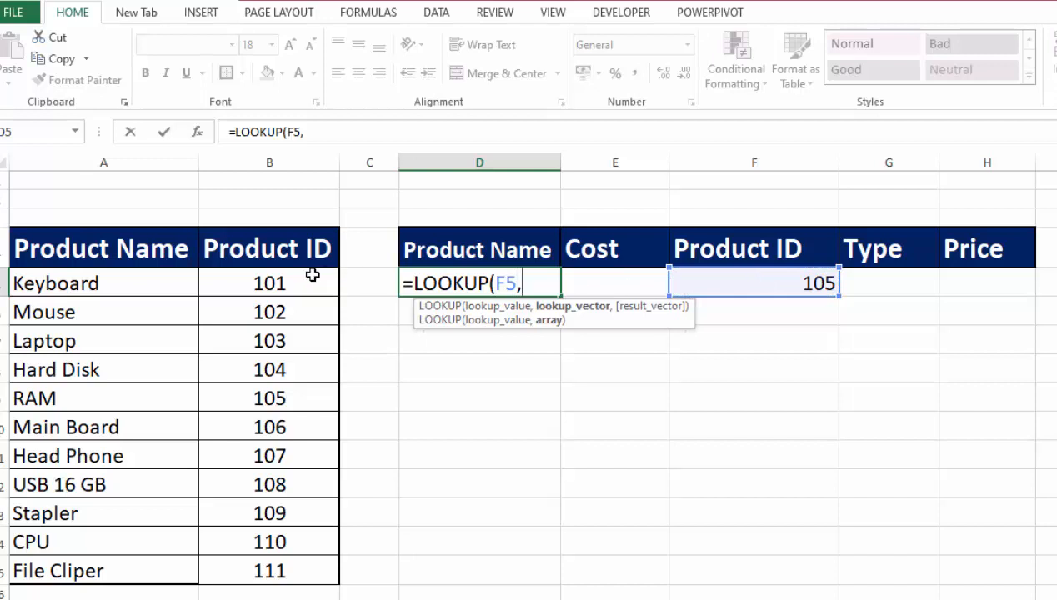
drag(311, 276, 302, 558)
text(,)
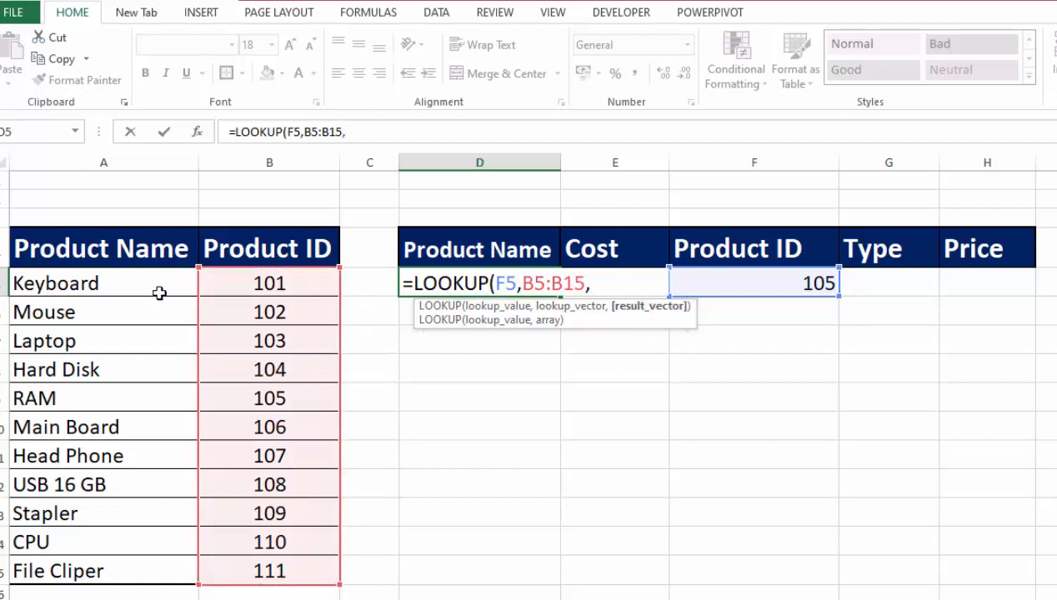
drag(146, 282, 140, 559)
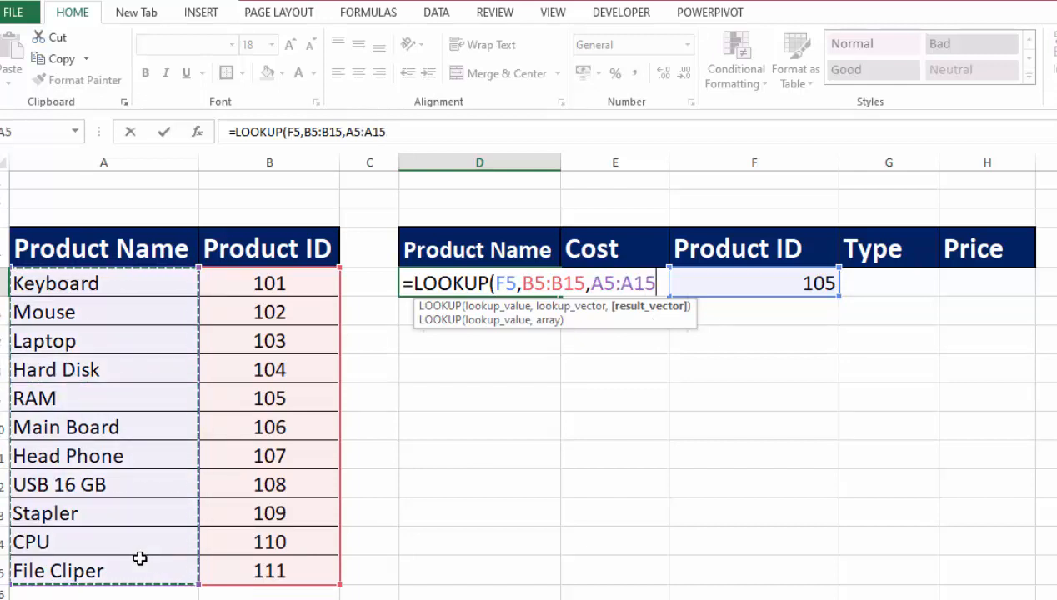
text())
key(Return)
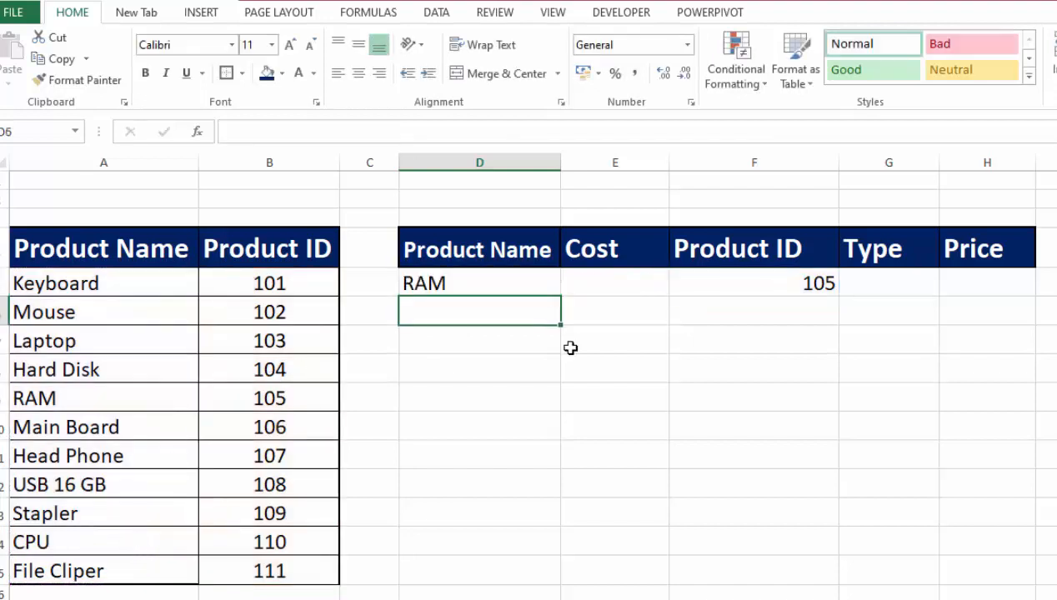
- Choose product ID 107 from the drop-down list in F5 to test the name lookup
click(743, 288)
click(846, 287)
click(706, 325)
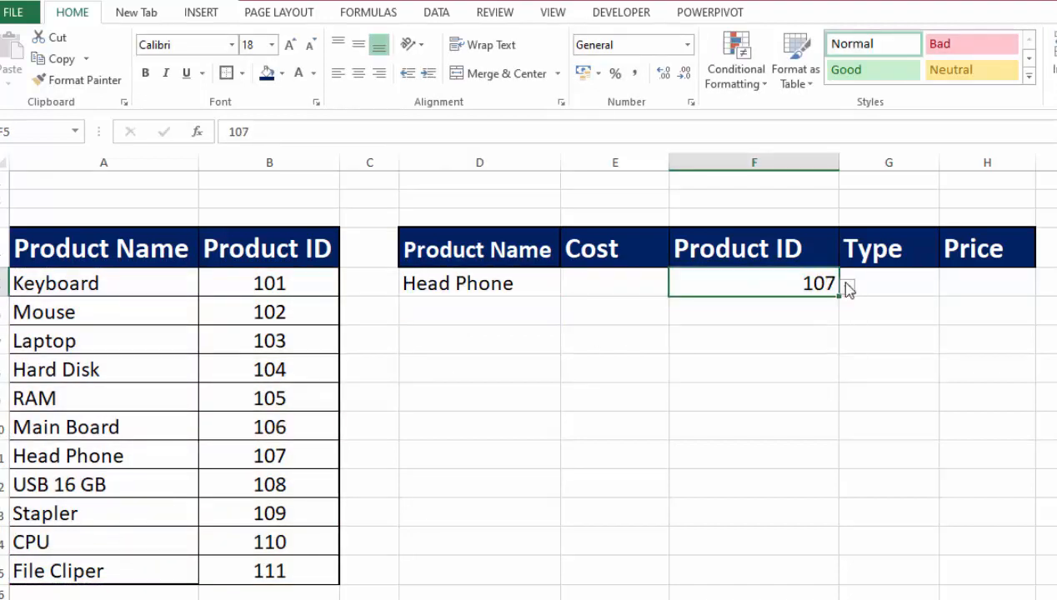
click(882, 302)
- Move the Product ID column F in front of the Cost column E by inserting the cut cells
click(625, 281)
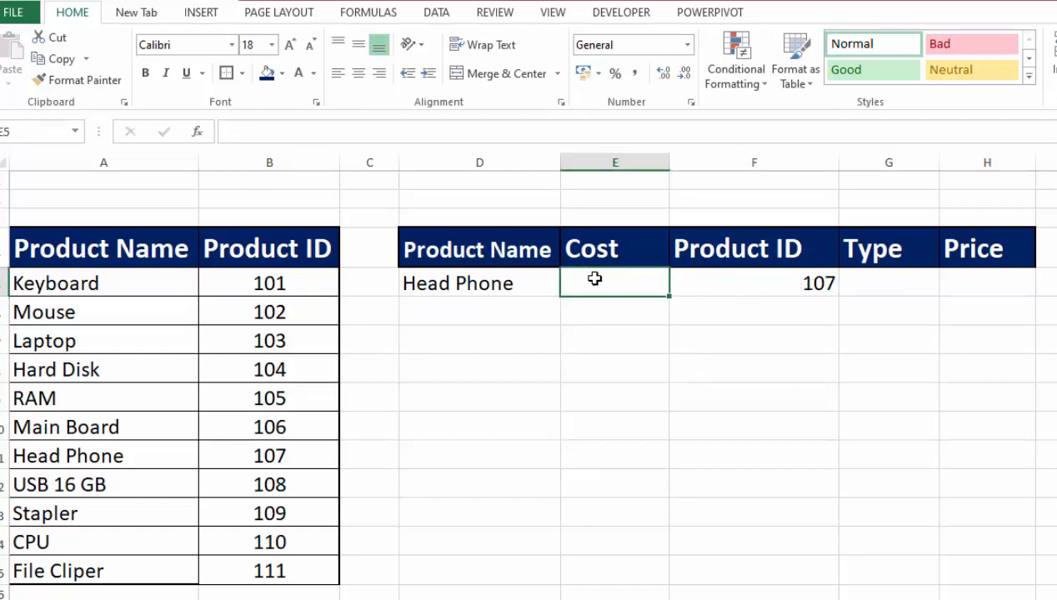
click(763, 160)
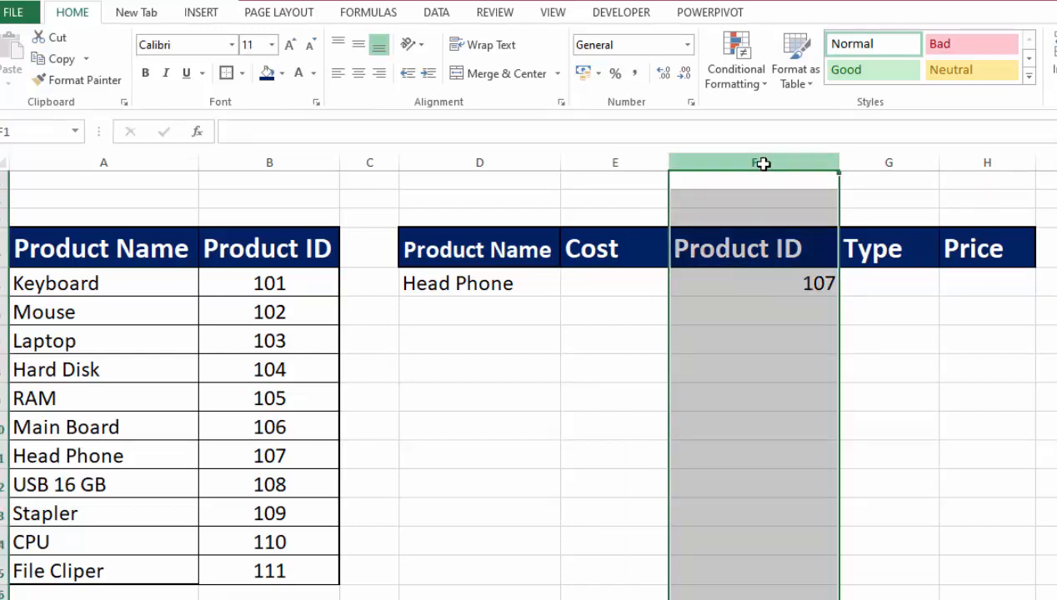
key(ctrl+x)
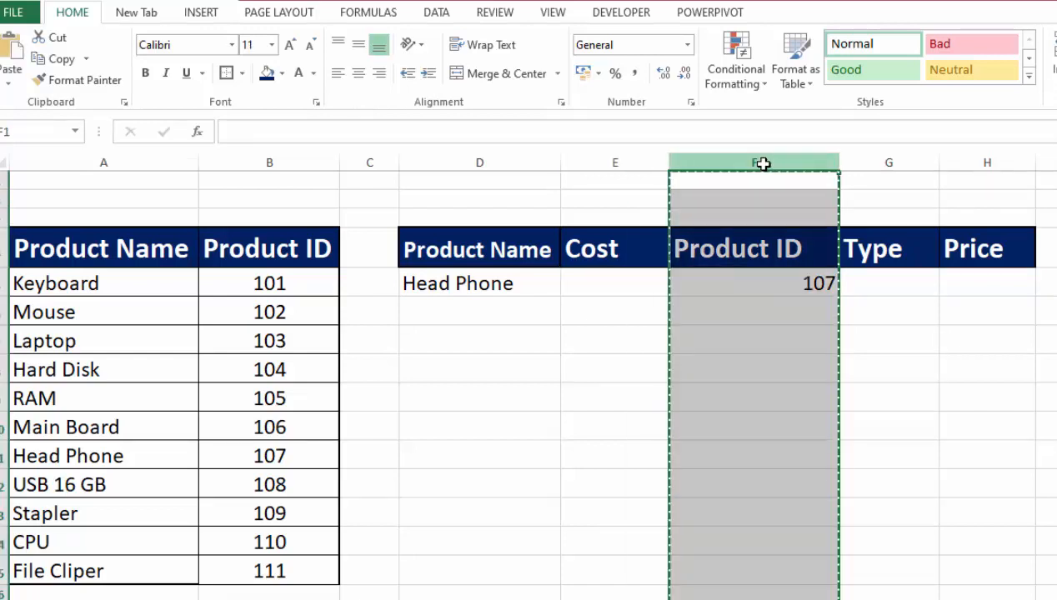
click(586, 161)
right_click(586, 161)
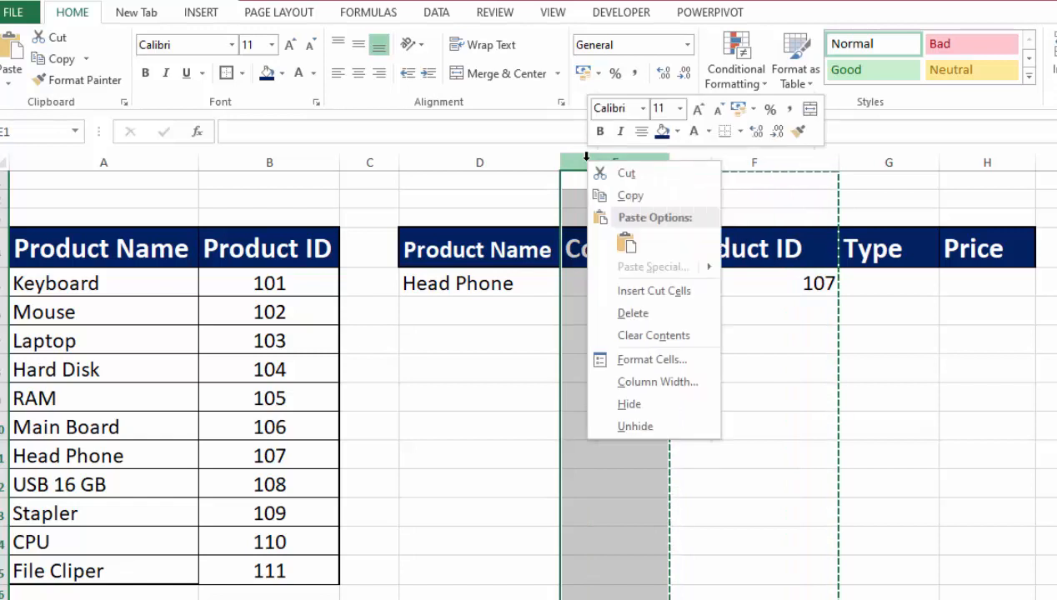
click(622, 291)
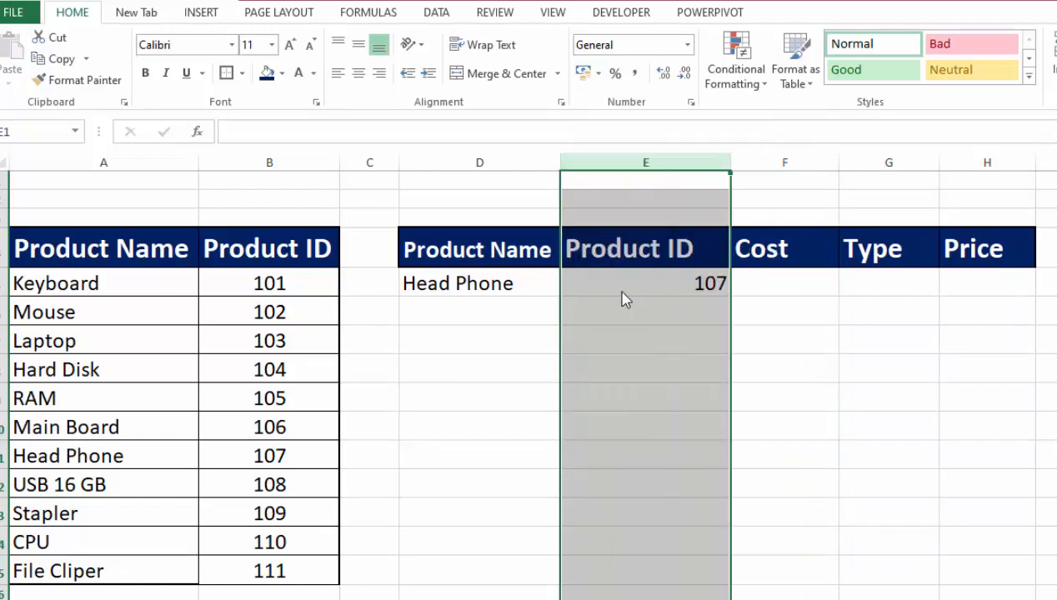
click(840, 362)
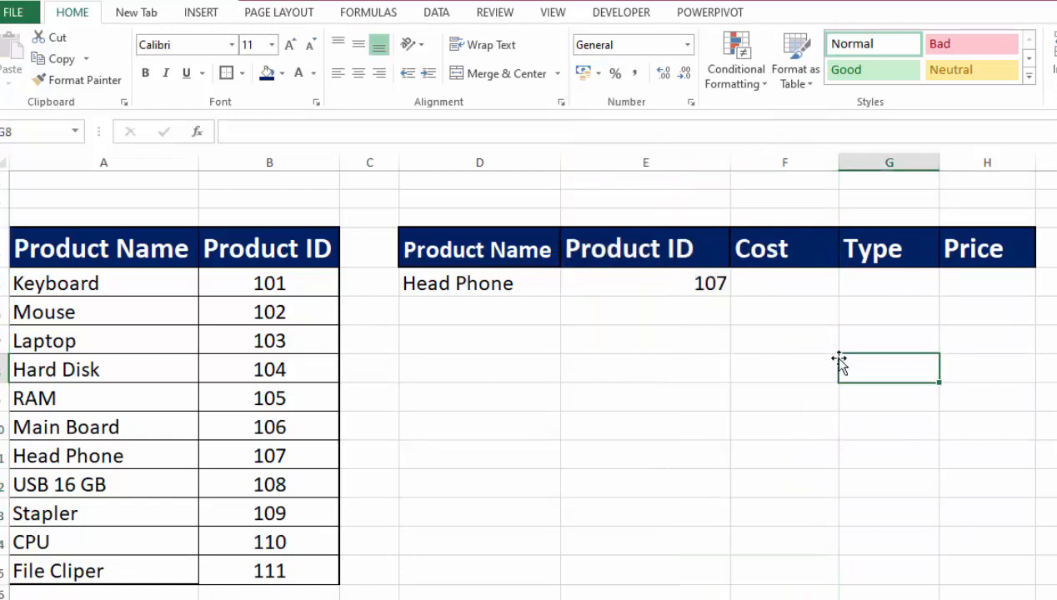
- Start a DGET formula in F5 with the Sheet4 table $A$4:$D$16, headers included, as the absolute database range
click(768, 288)
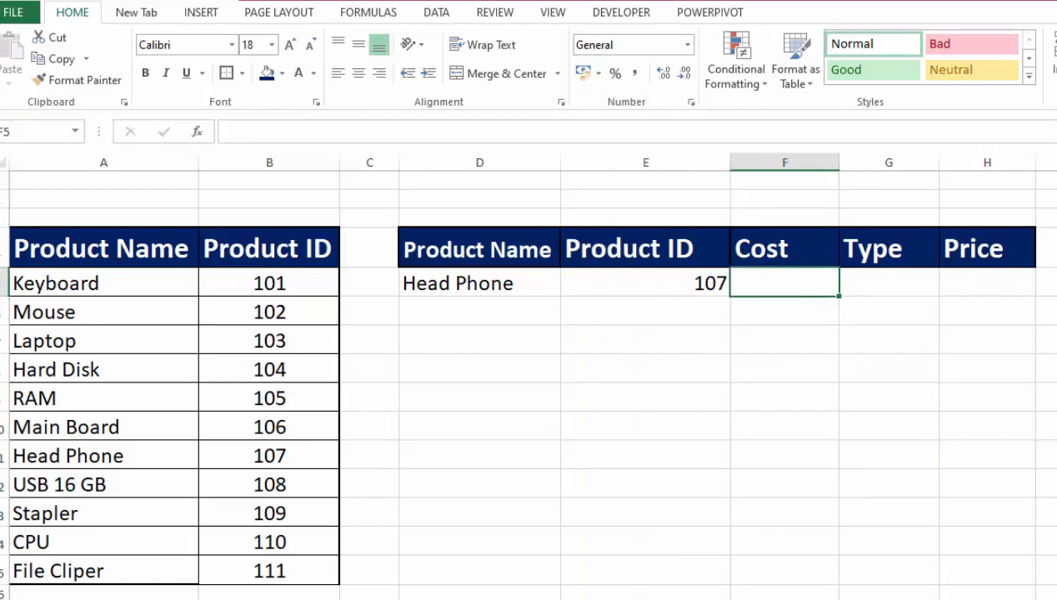
text(=)
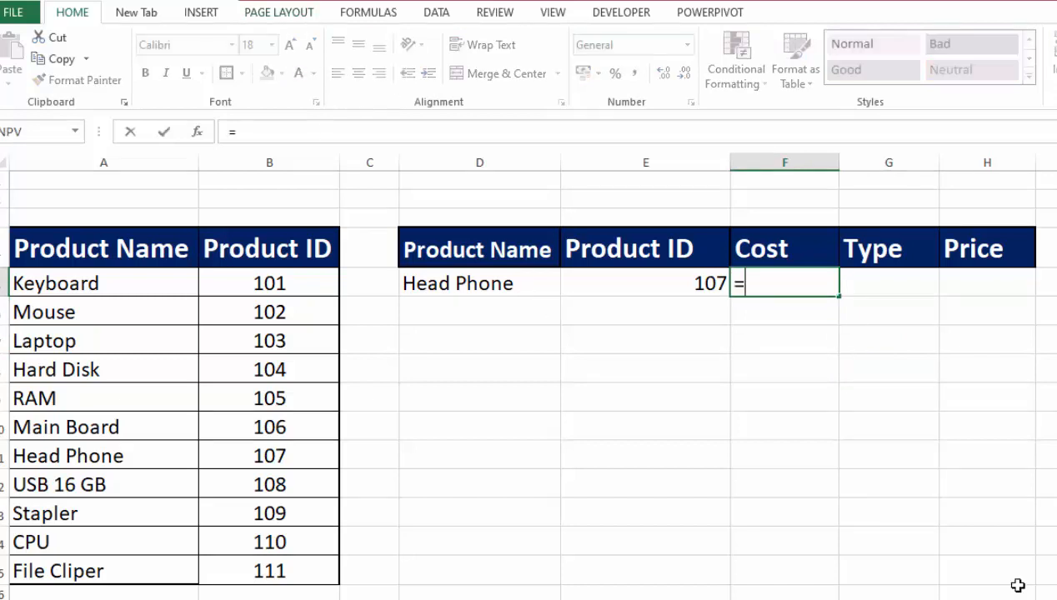
text(DGET)
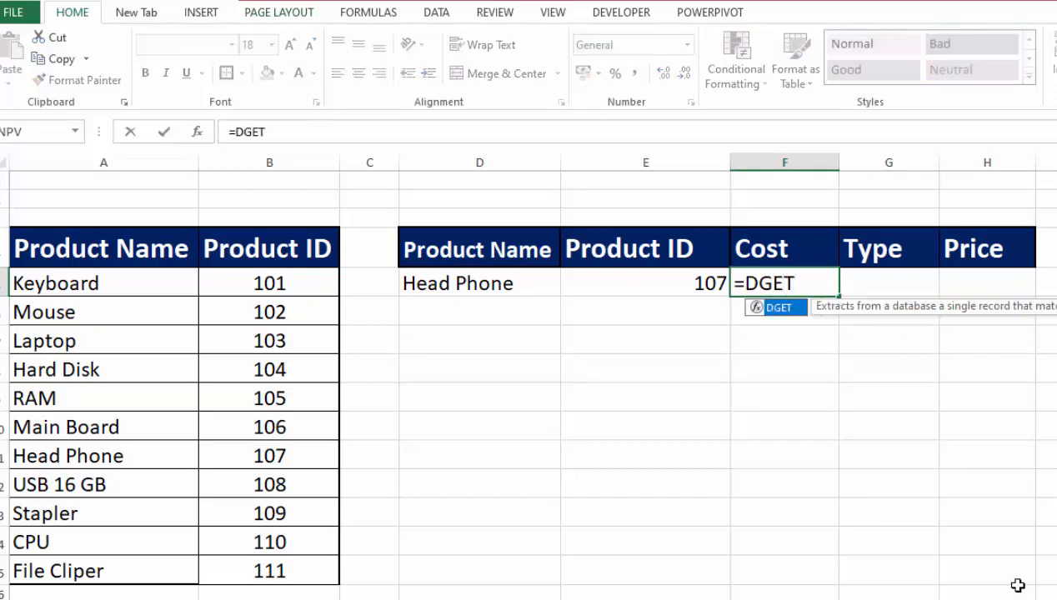
text(()
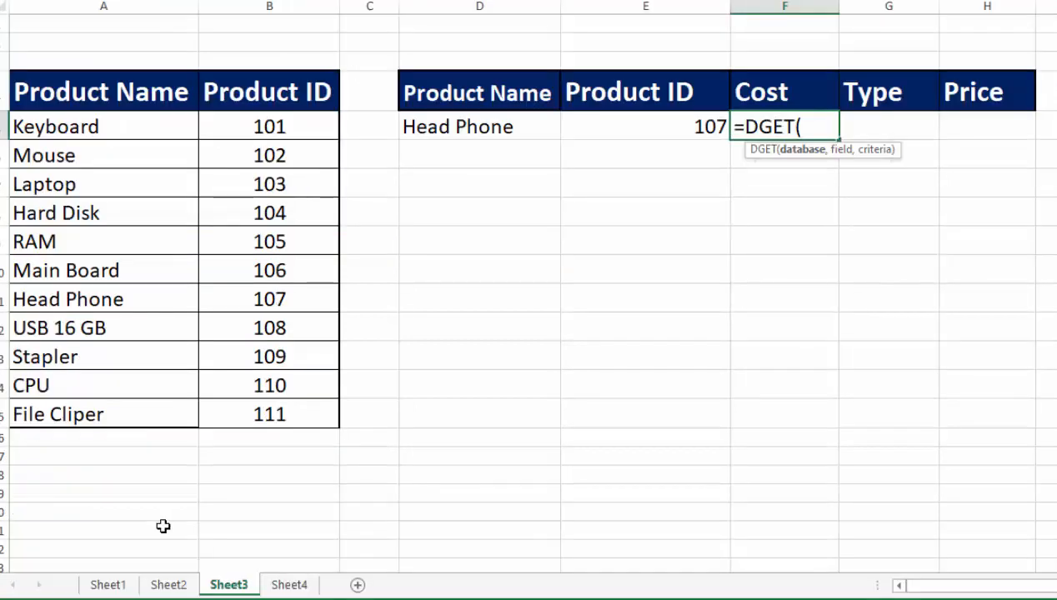
click(289, 586)
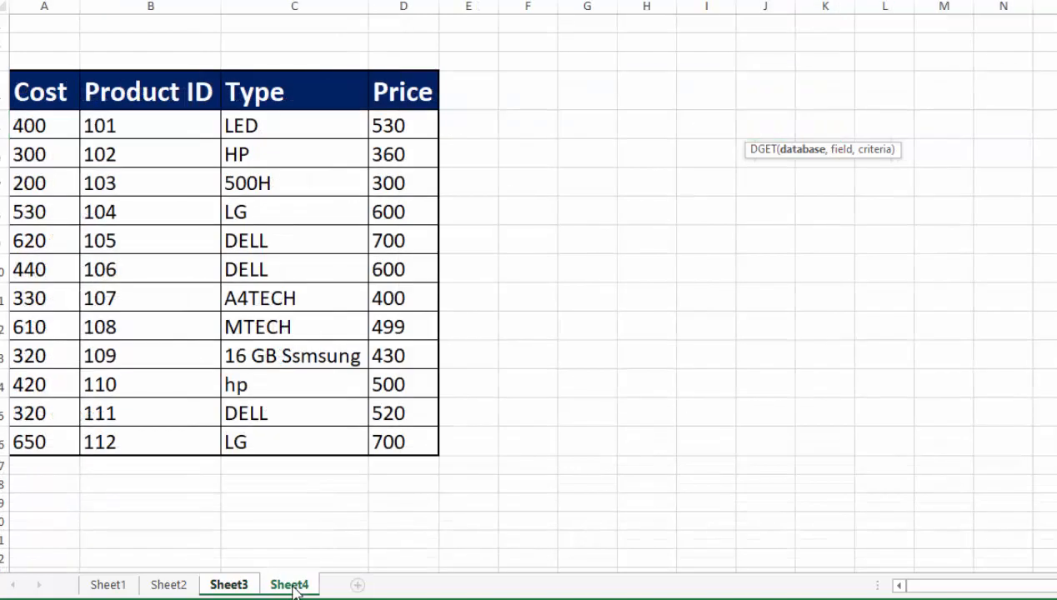
drag(39, 94, 391, 442)
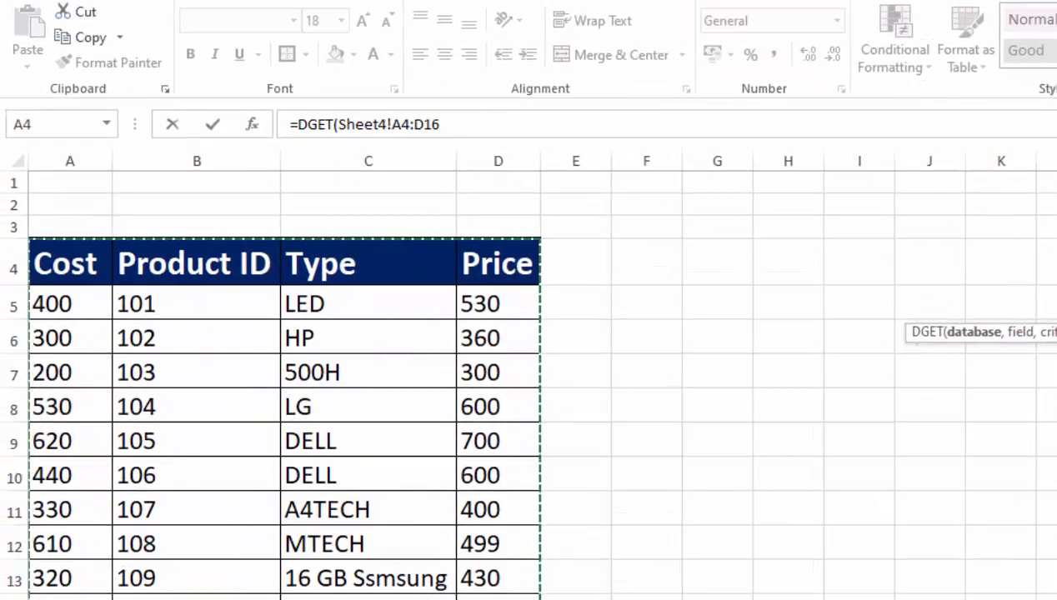
key(F4)
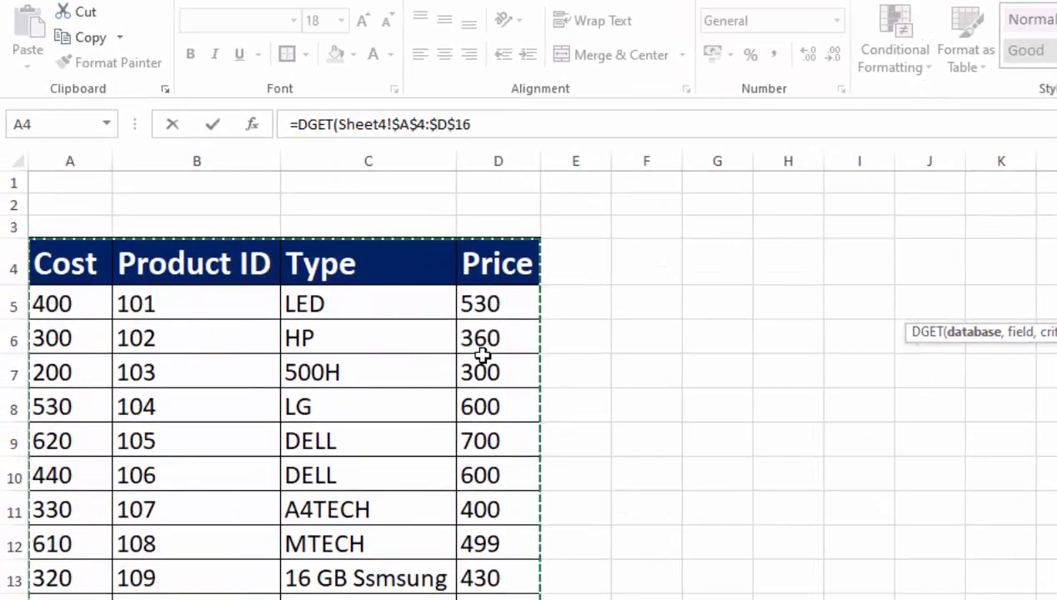
click(487, 123)
text(,)
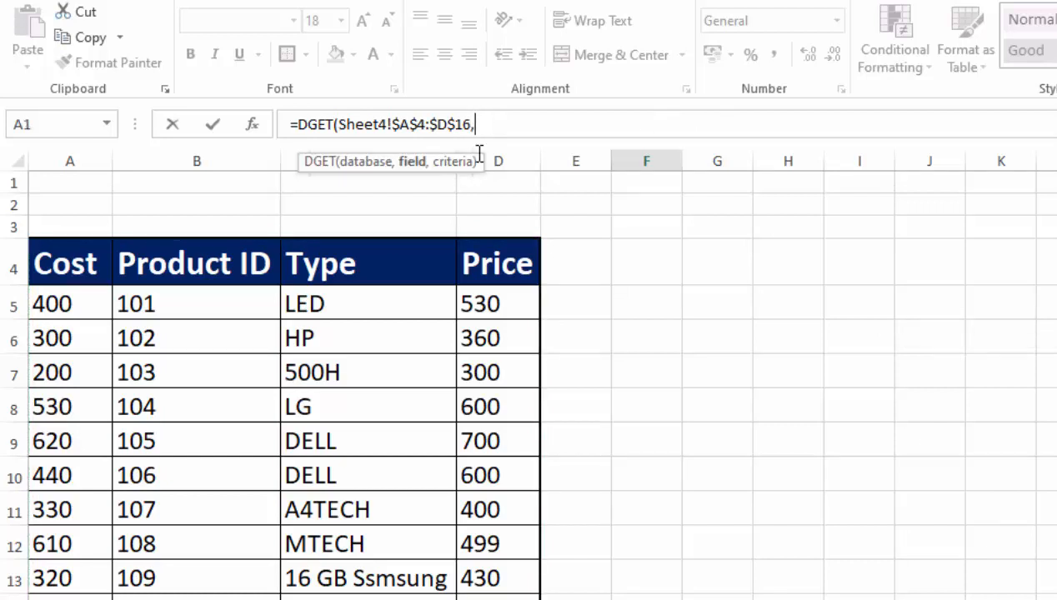
- Complete the F5 formula with the Cost header F4 on Sheet3 as the field and E4:E5 as the criteria
click(200, 598)
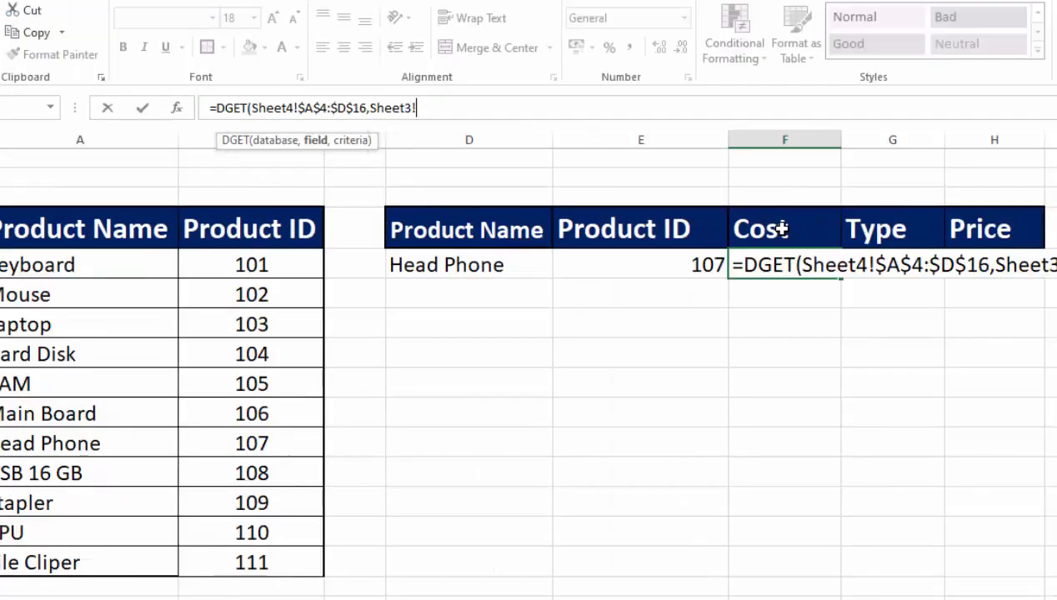
click(782, 228)
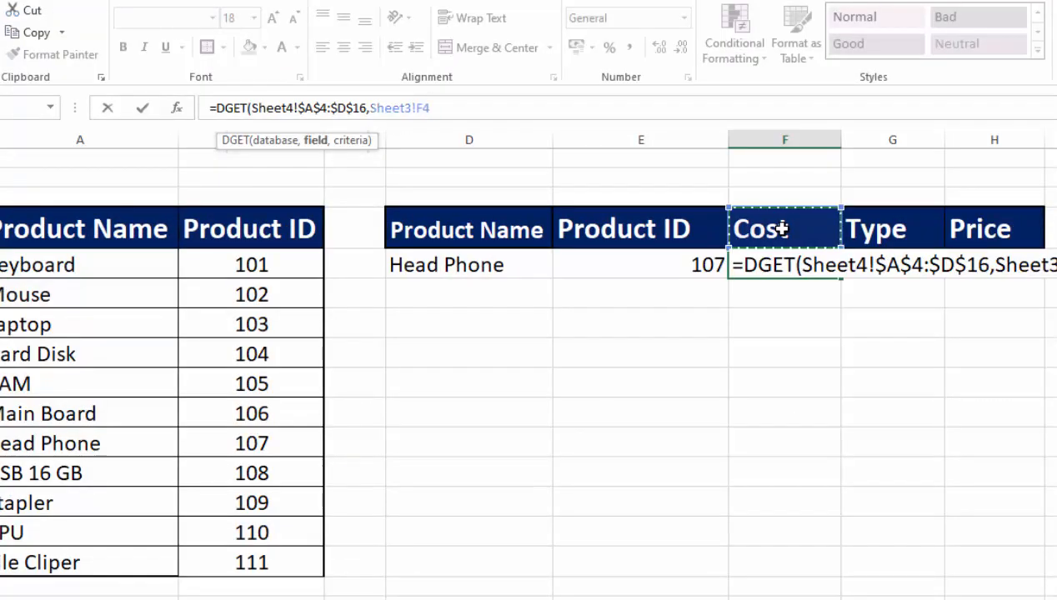
text(,)
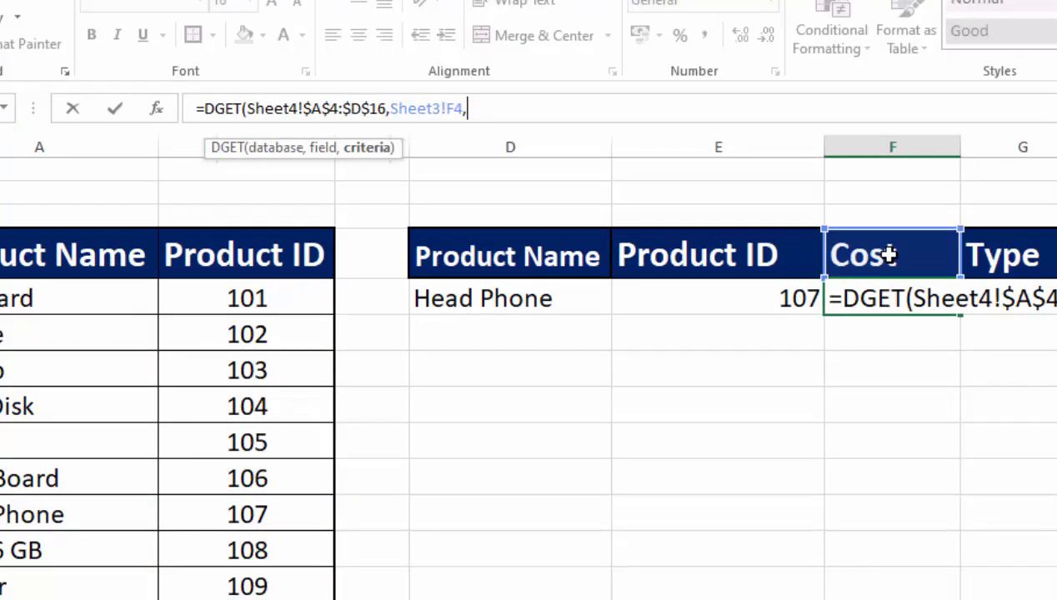
drag(707, 243, 708, 280)
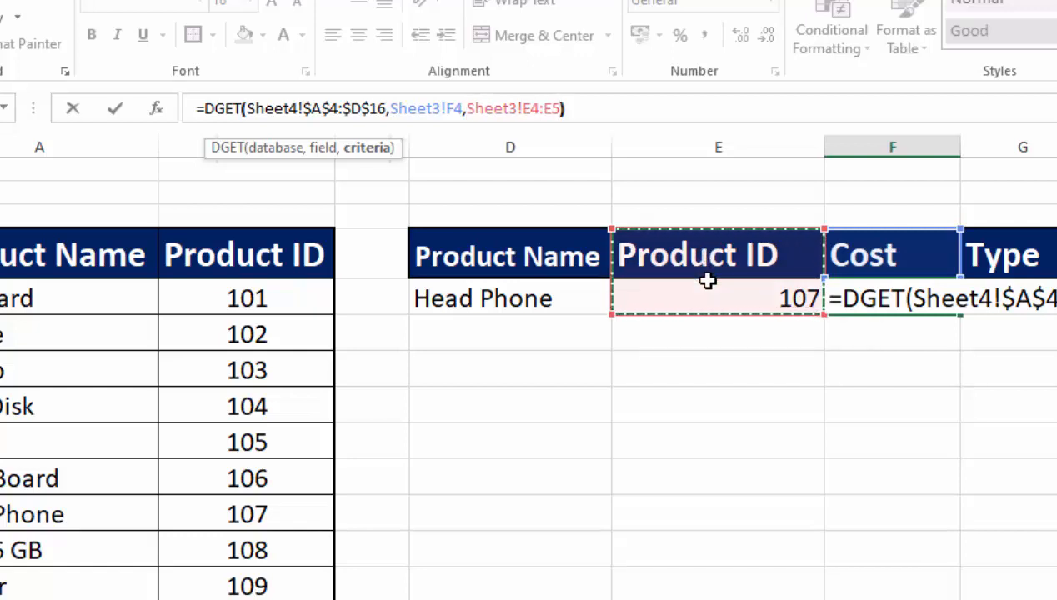
text())
key(Return)
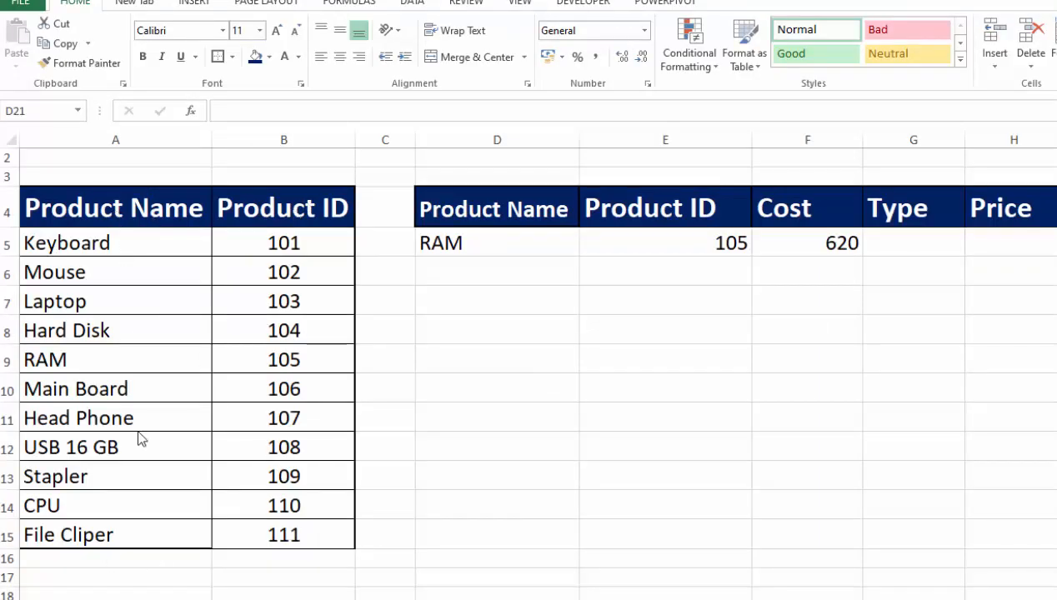
- Check the source table on Sheet4 against the lookup row on Sheet3, including the name formula in D5 and the ID in E5
click(155, 598)
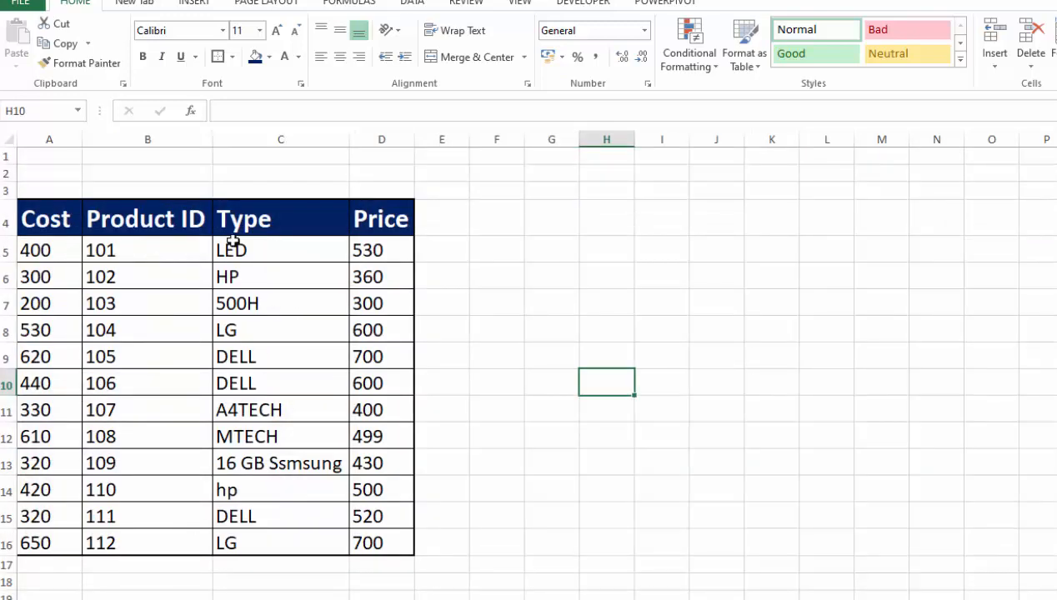
click(108, 598)
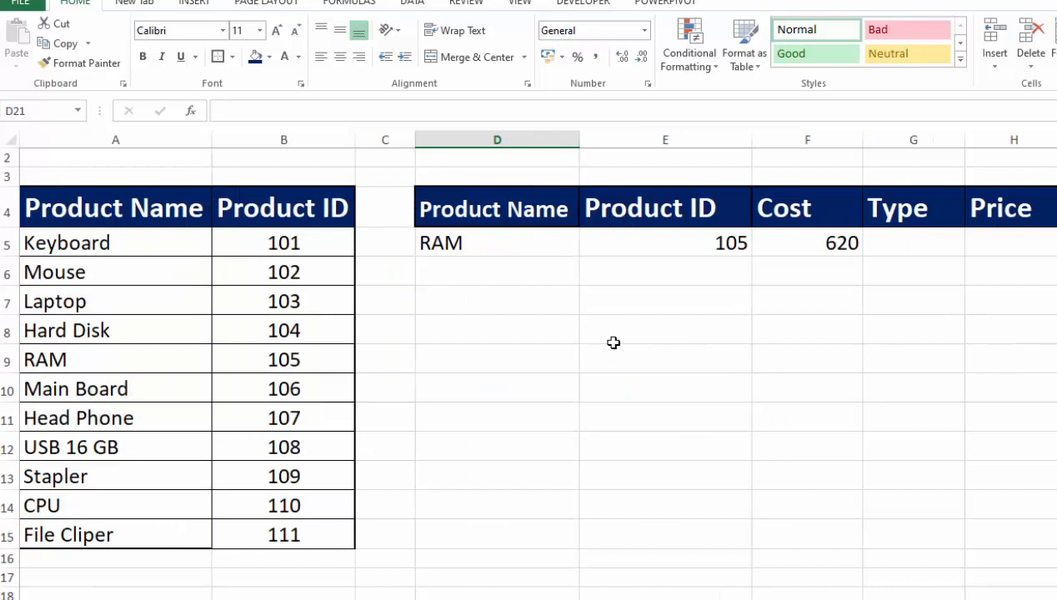
click(511, 242)
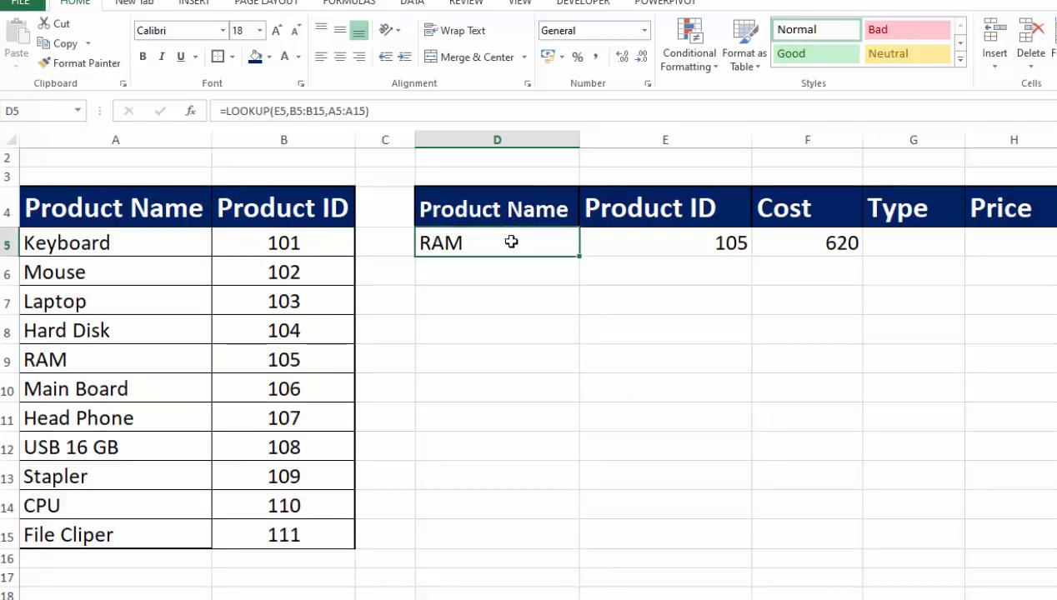
click(639, 247)
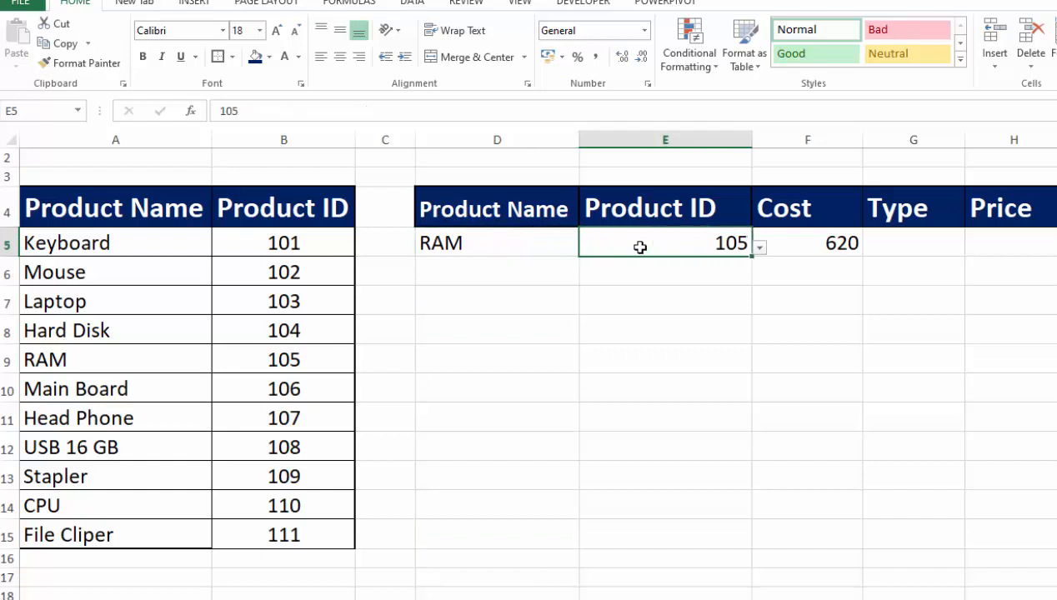
- Make the first cell of the criteria range in the F5 DGET formula absolute as $E$4
click(817, 244)
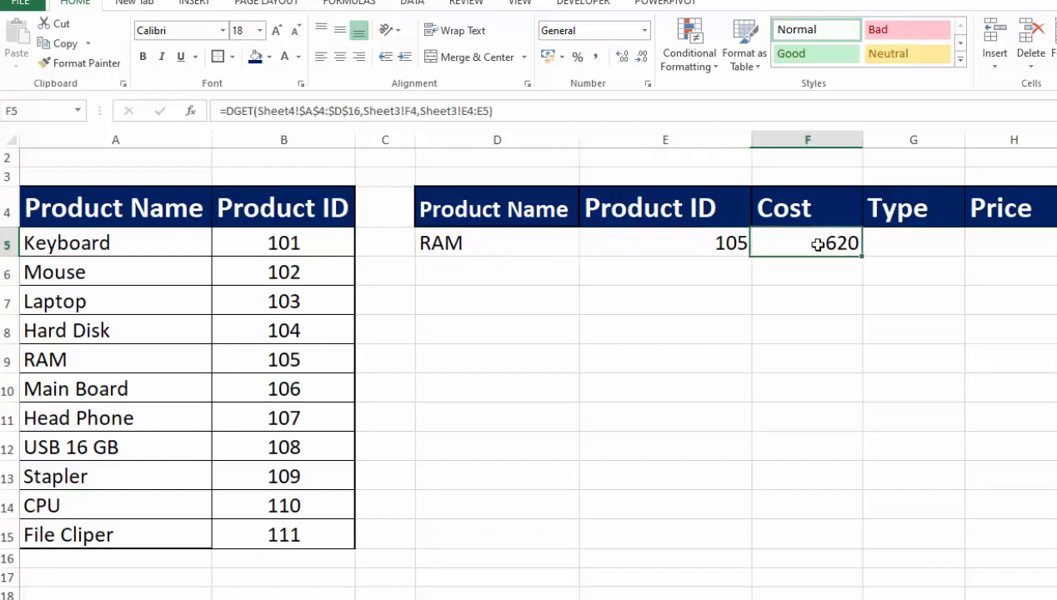
double_click(811, 242)
click(1021, 254)
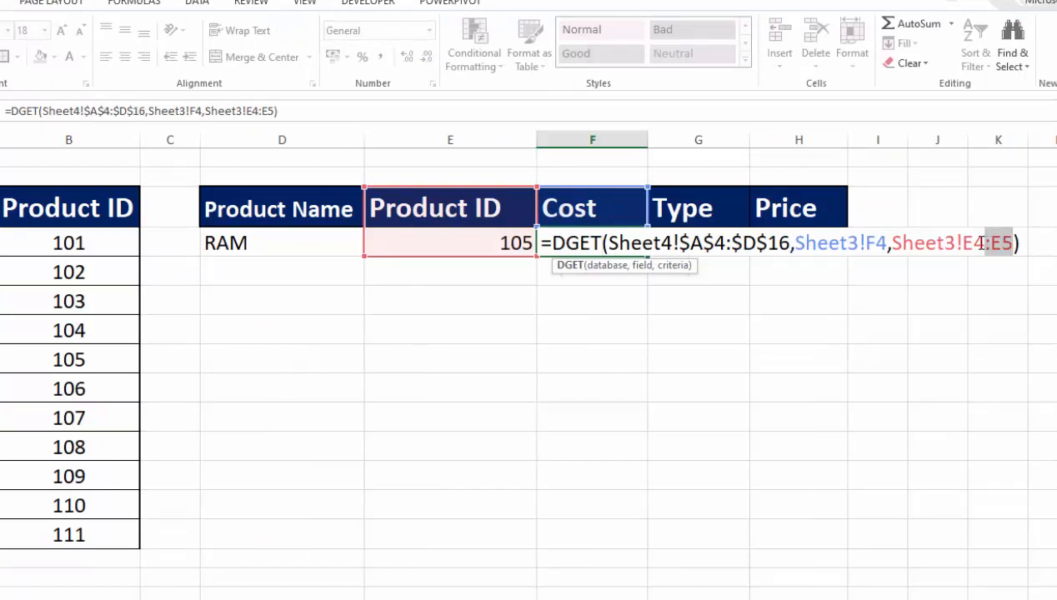
key(Right)
key(Right)
key(Right)
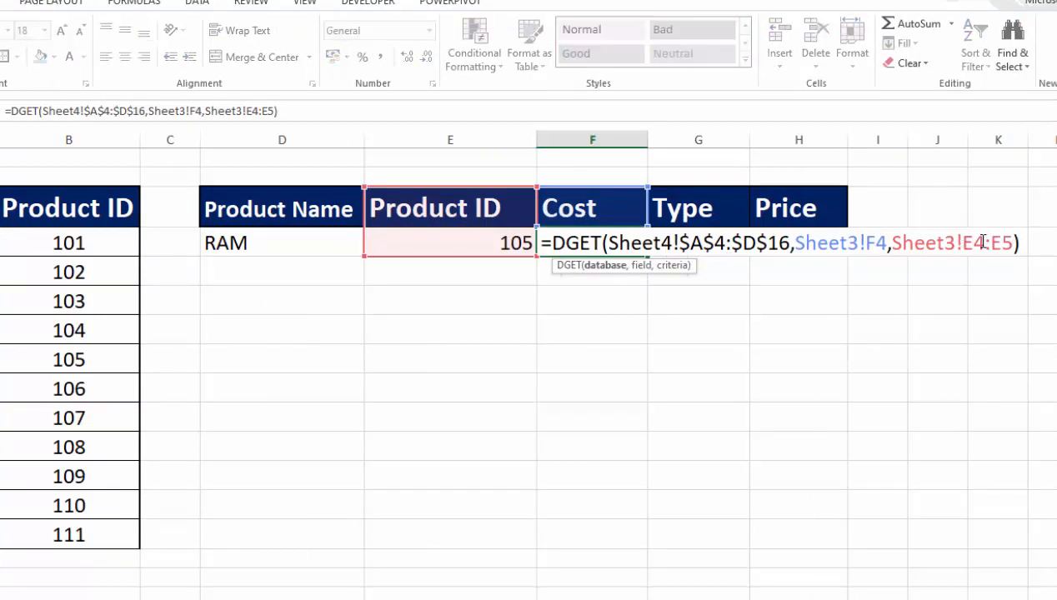
drag(984, 242, 951, 243)
key(F4)
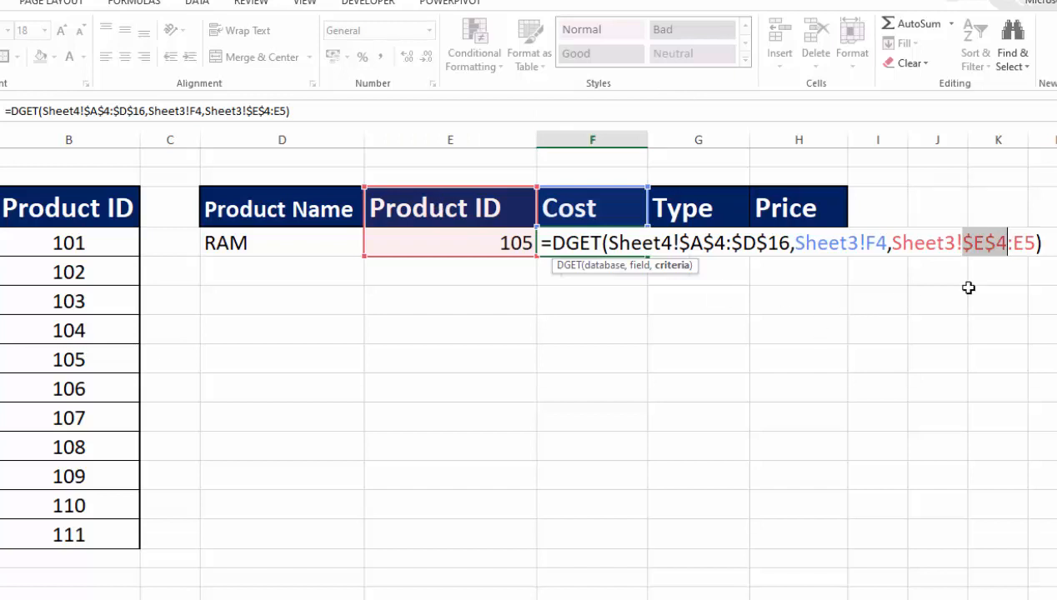
- Lock the column of the criteria range's end cell as $E5 and fill the F5 formula across to G5:H5
click(1018, 243)
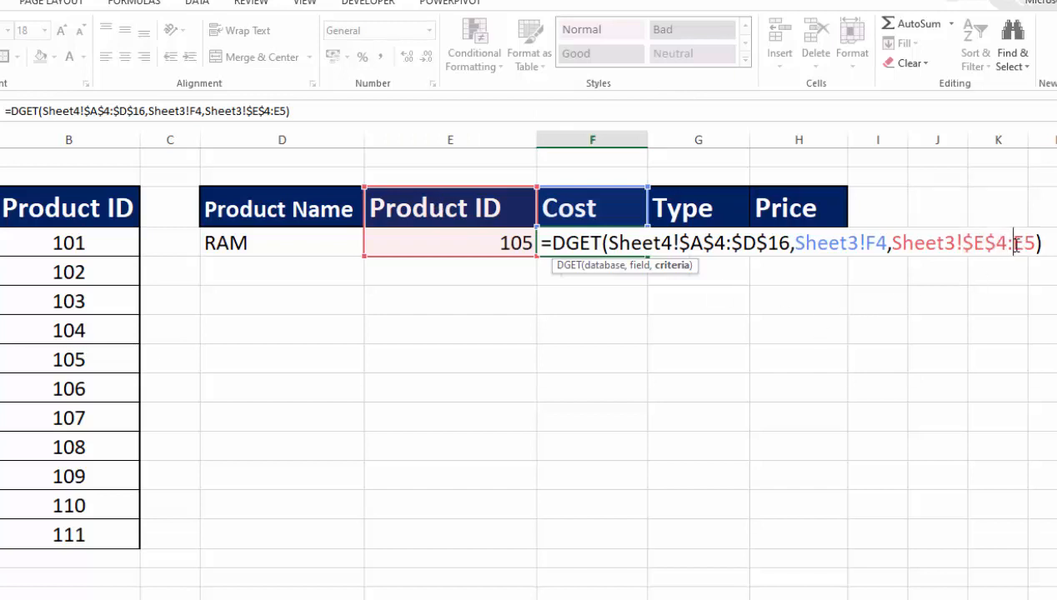
text($)
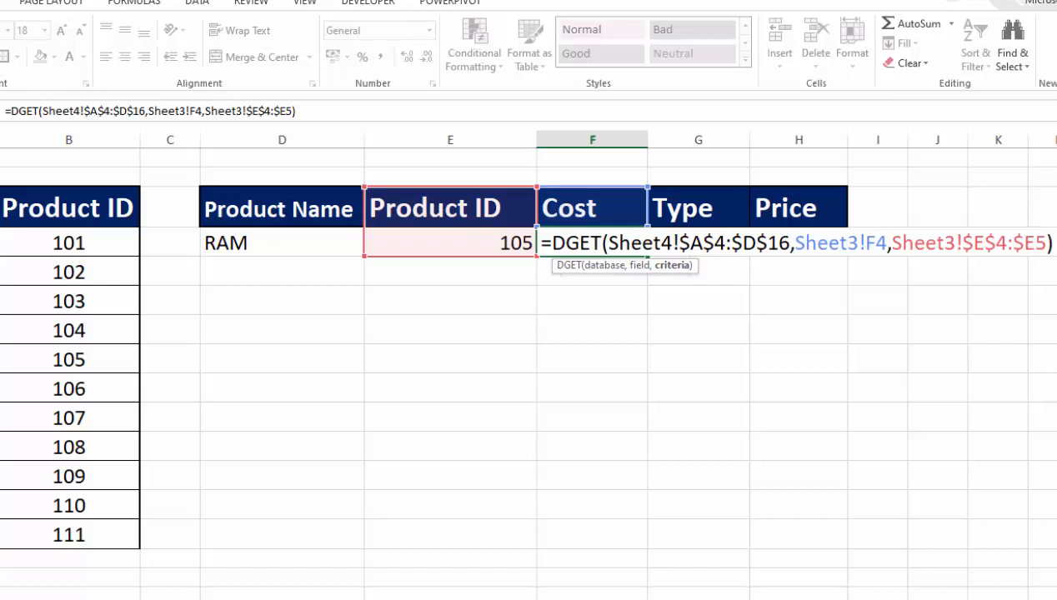
key(End)
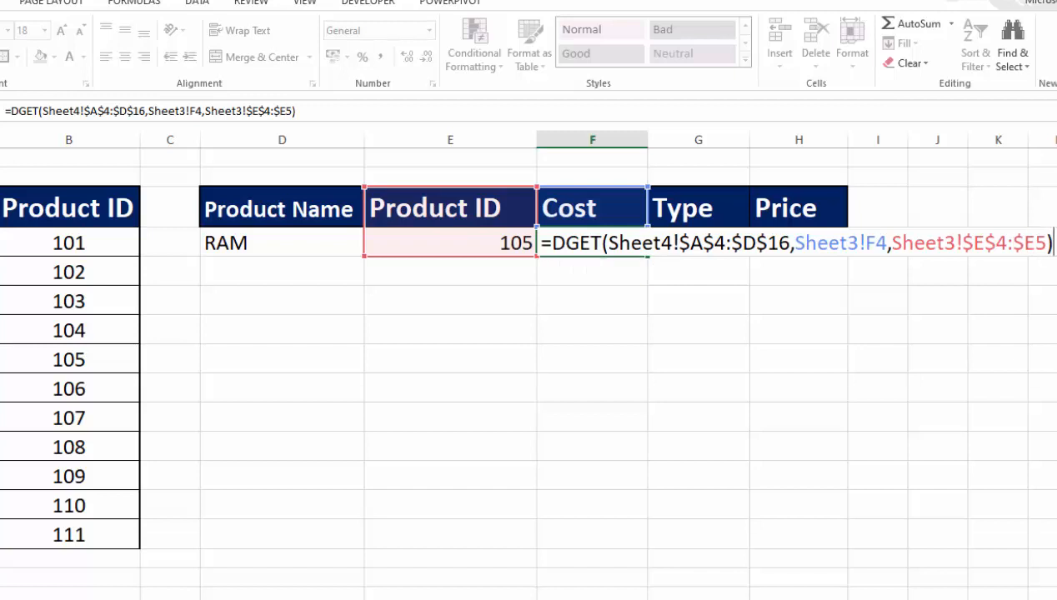
key(Return)
click(619, 233)
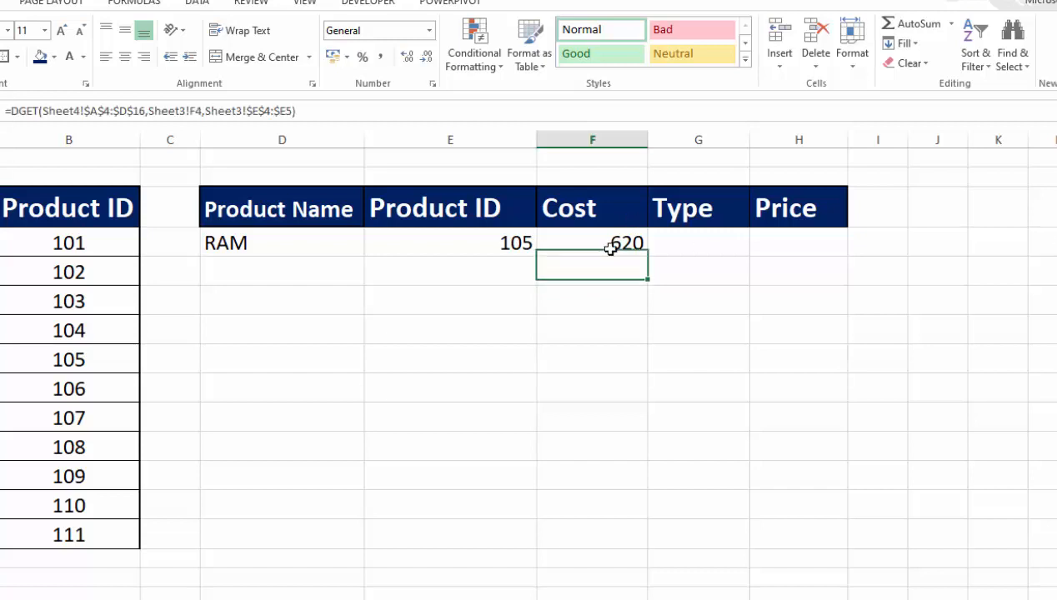
drag(650, 258, 833, 249)
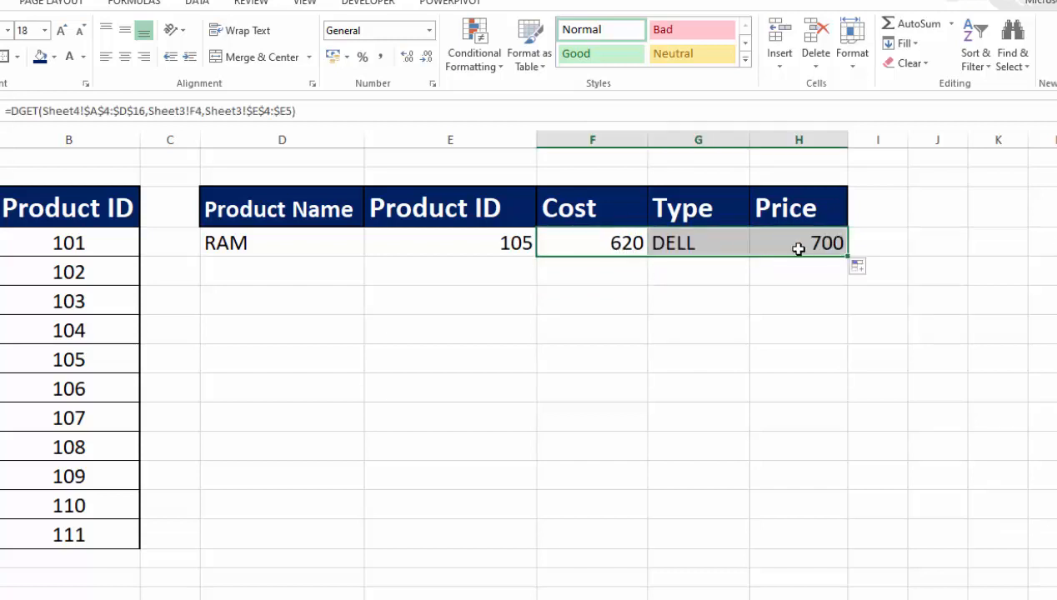
- Choose product ID 109 in E5 and widen the Type column G to fit its contents
click(484, 244)
click(543, 249)
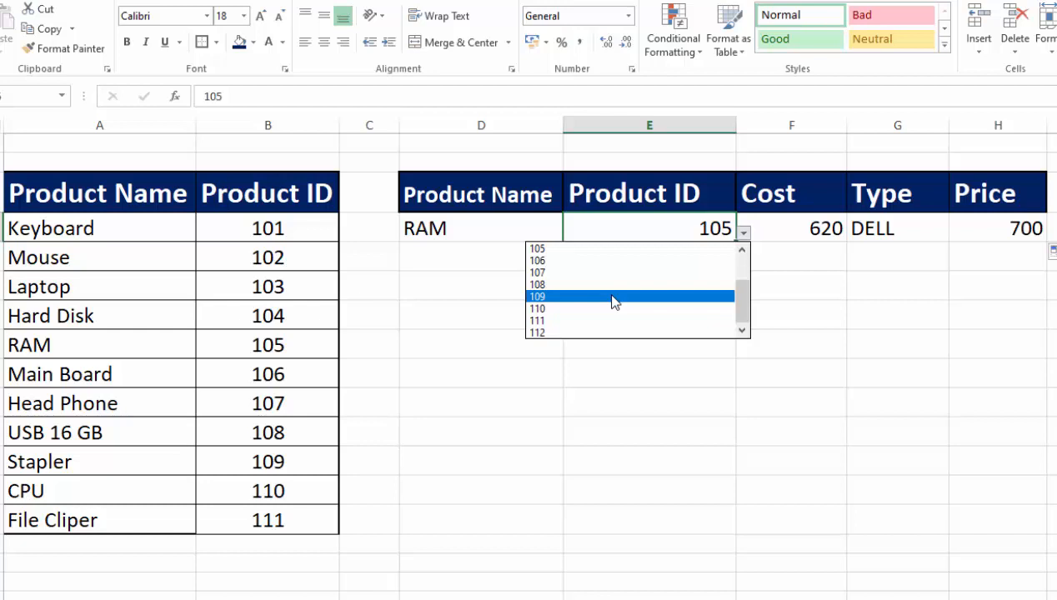
click(613, 296)
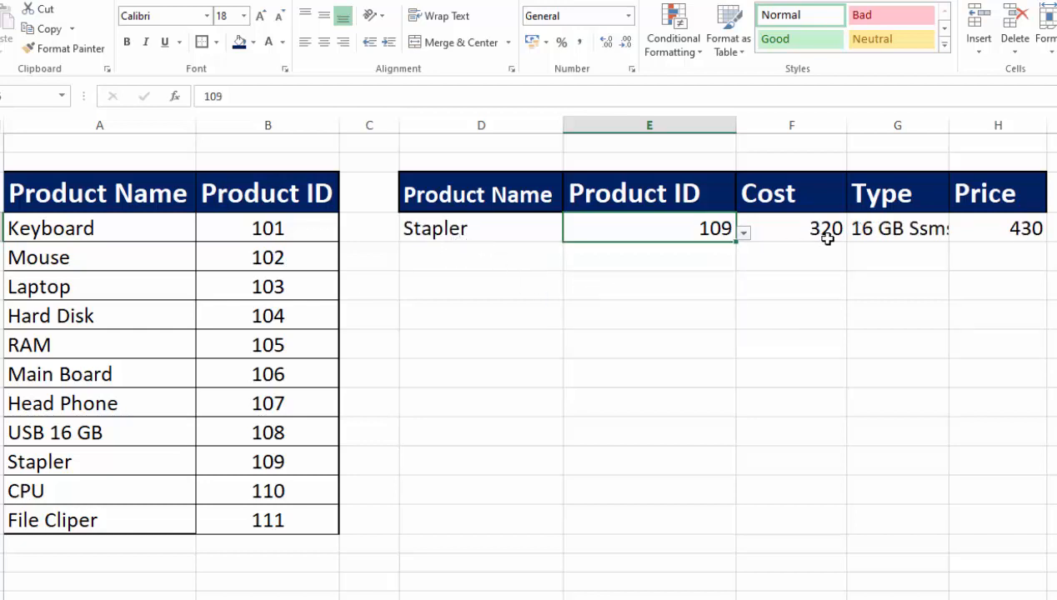
double_click(948, 121)
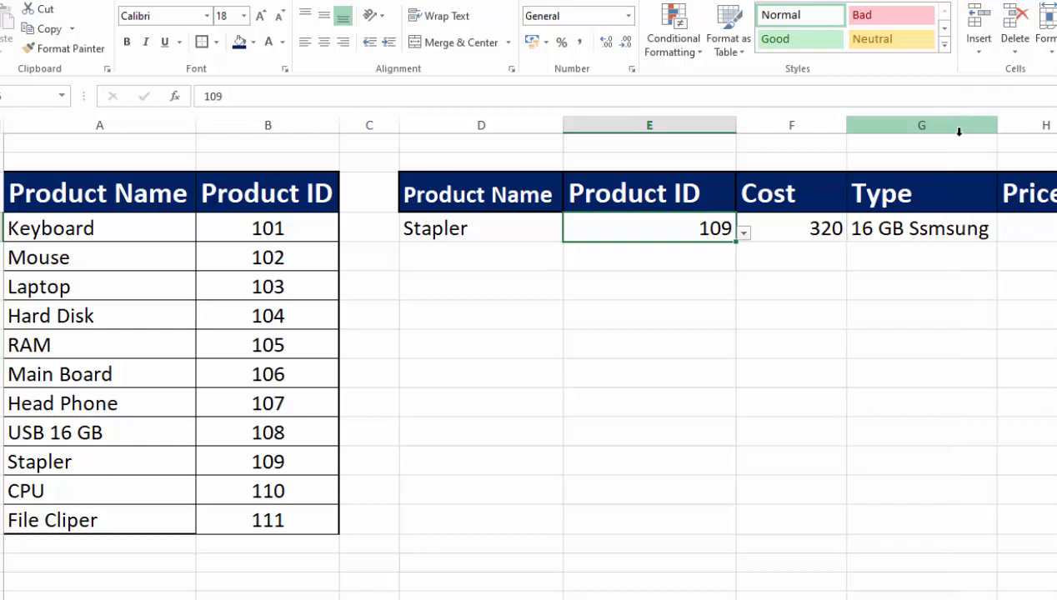
- Test the lookup row by choosing product ID 110 and then 111 from the drop-down list in E5
click(743, 232)
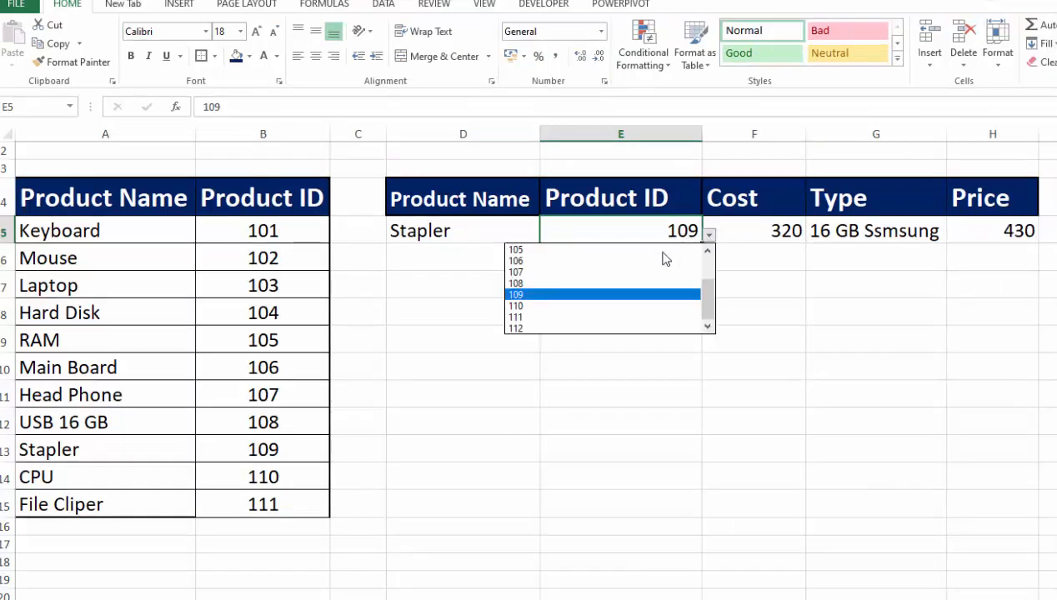
click(596, 307)
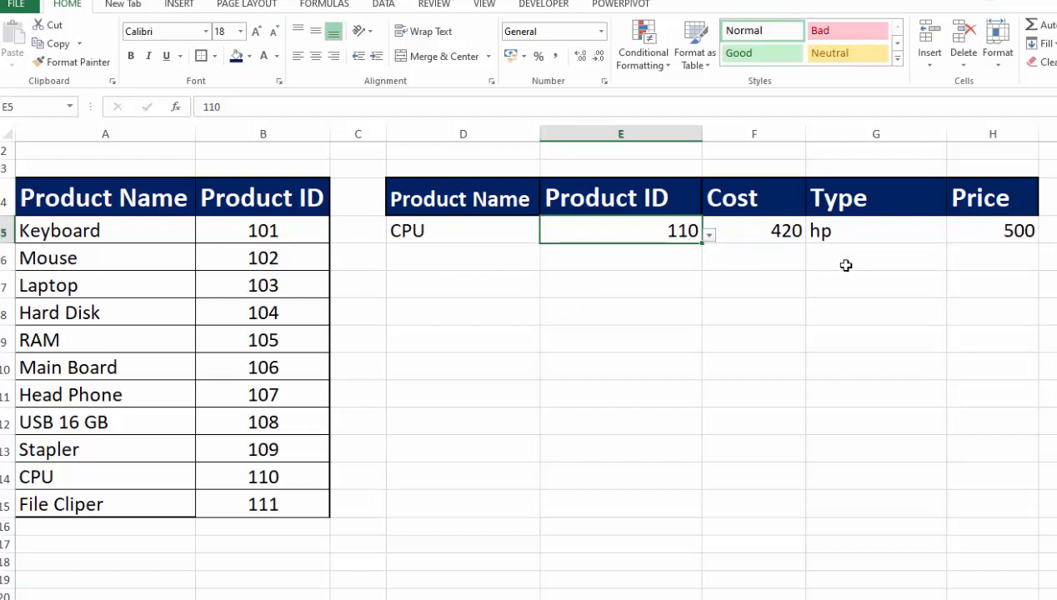
click(709, 236)
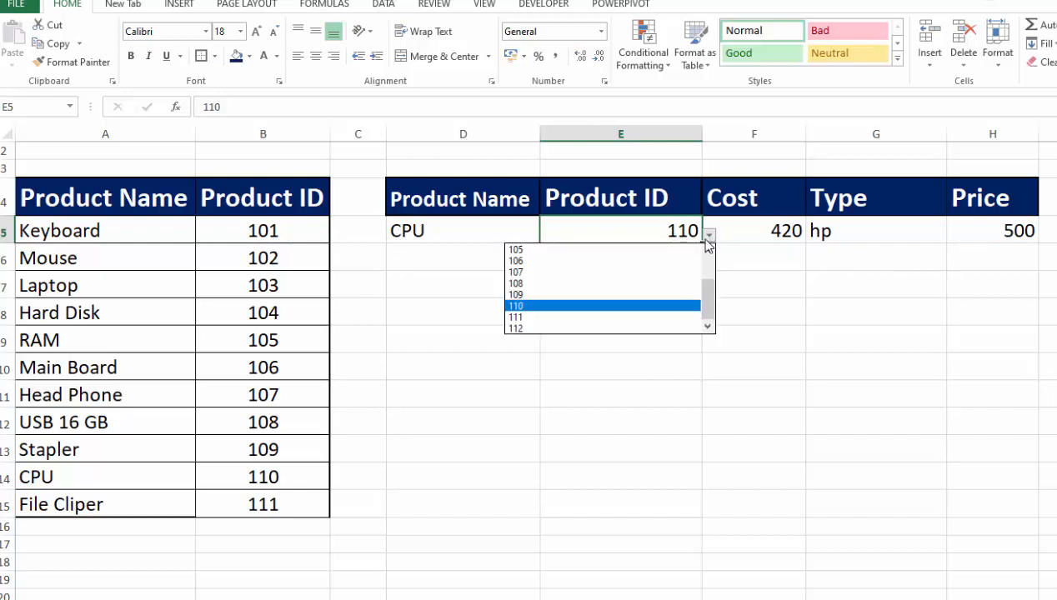
click(592, 317)
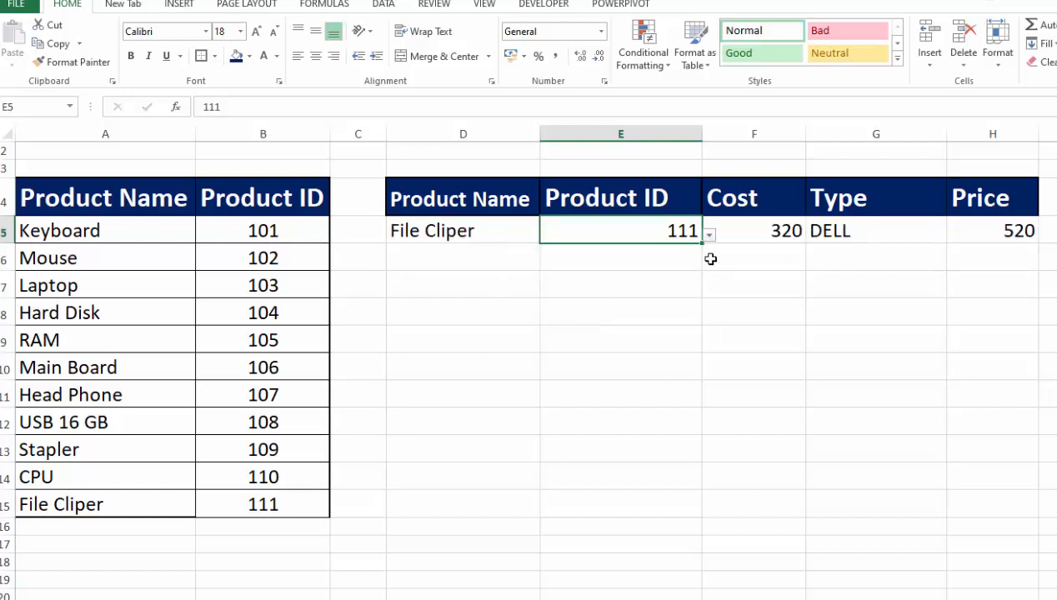